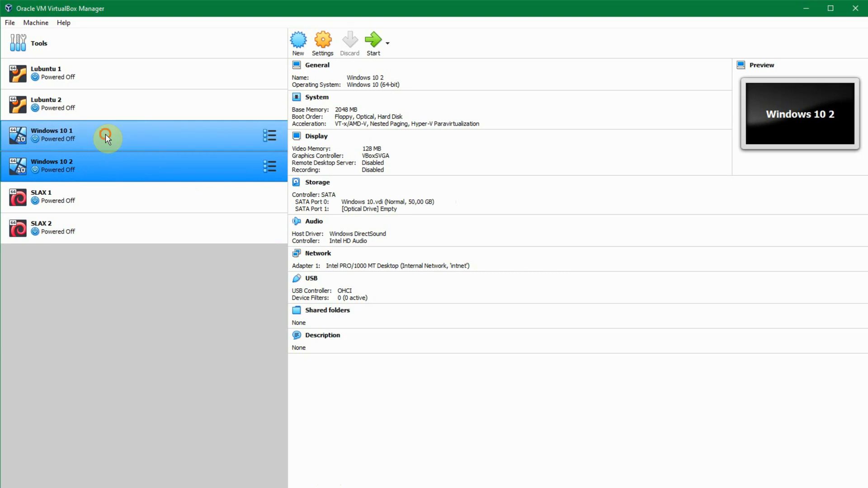
Step: Open the Windows 10 1 machine's settings and attach its first network adapter to Internal Network named intnet
right_click(147, 135)
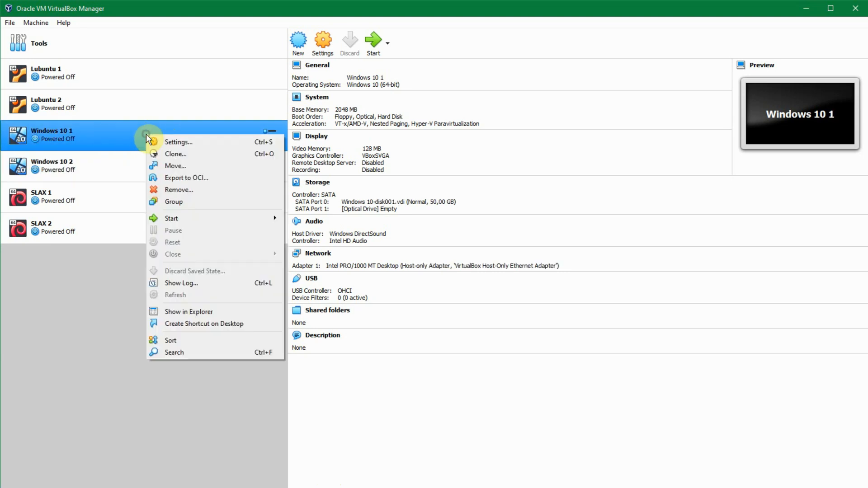
click(181, 143)
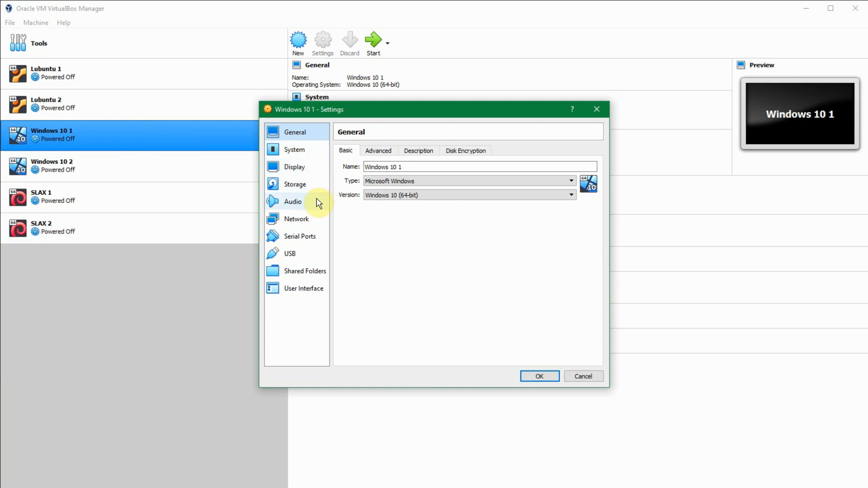
click(312, 221)
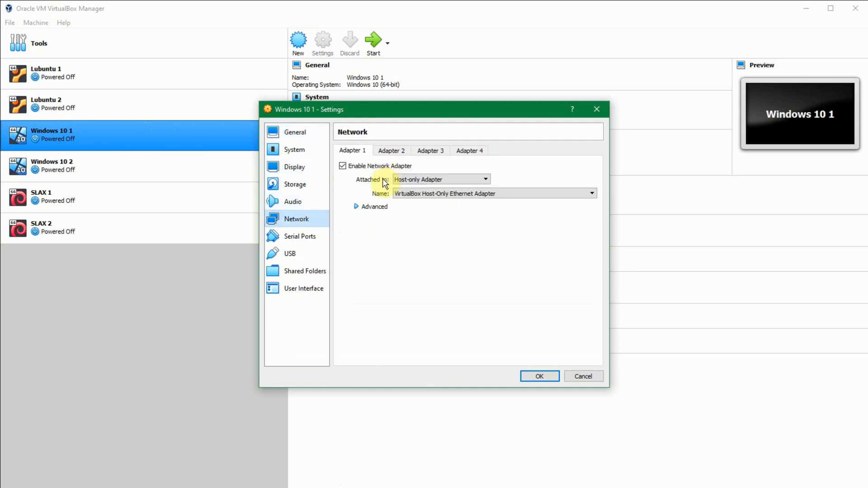
click(409, 180)
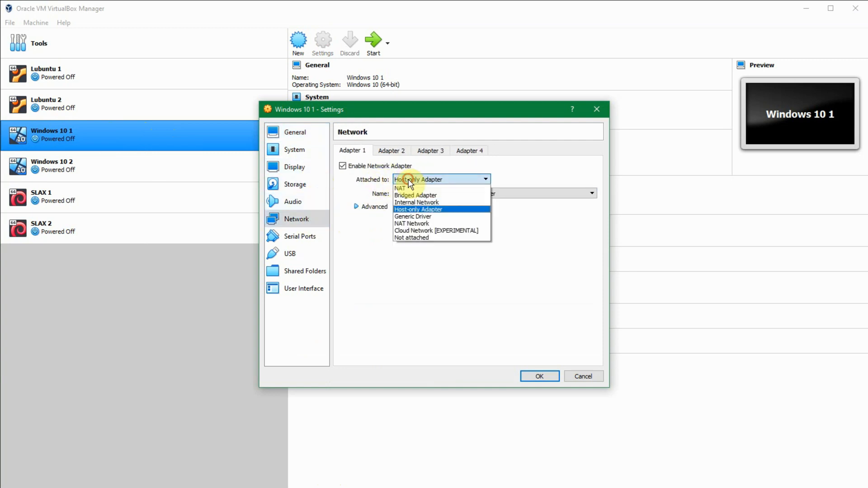
click(436, 202)
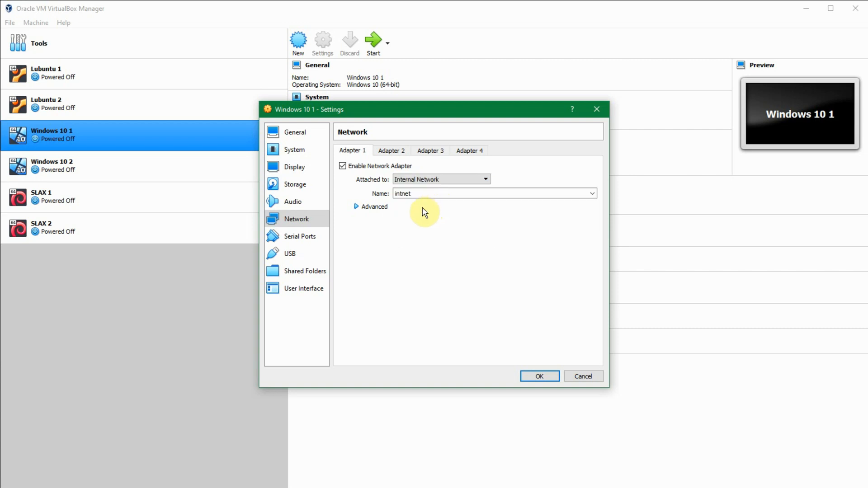
Step: Set that adapter's promiscuous mode to Allow All and save the settings
click(357, 207)
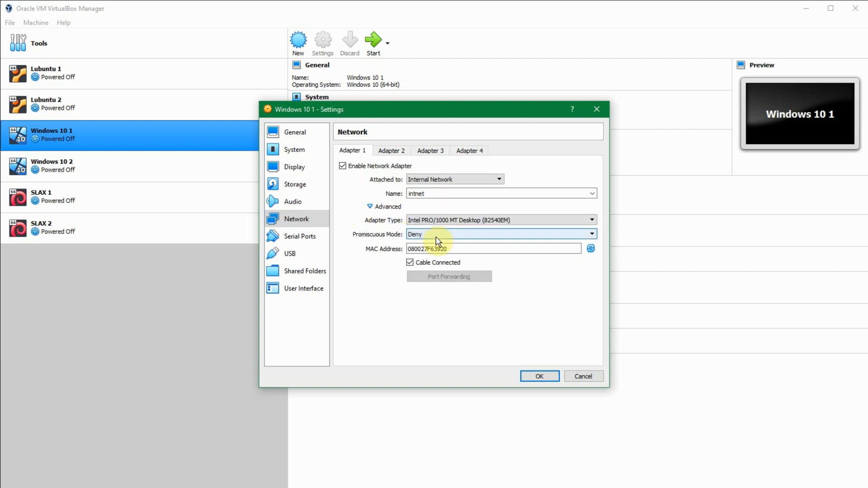
click(460, 235)
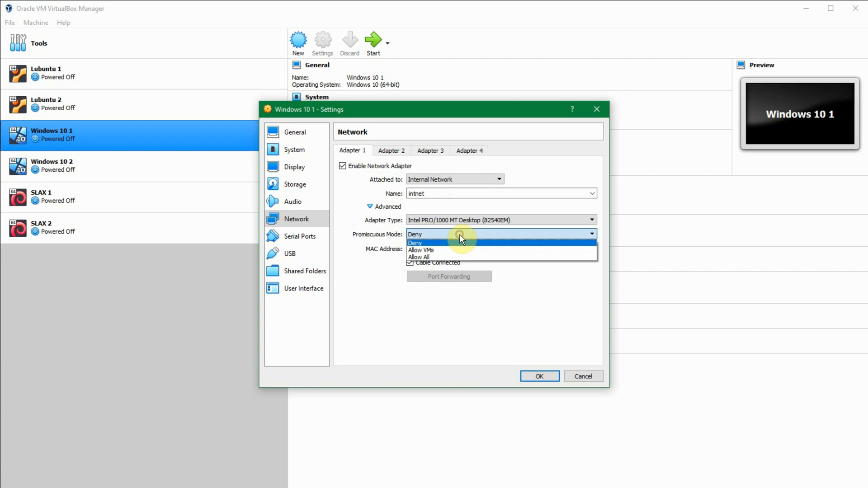
click(448, 256)
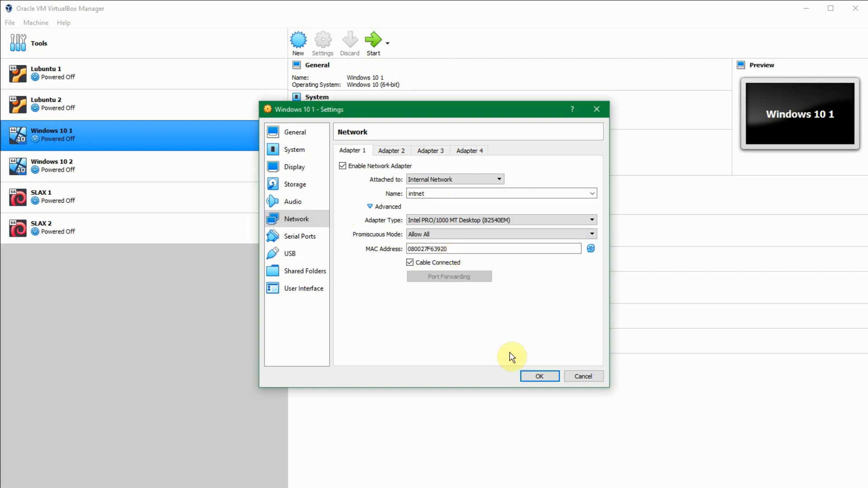
click(539, 376)
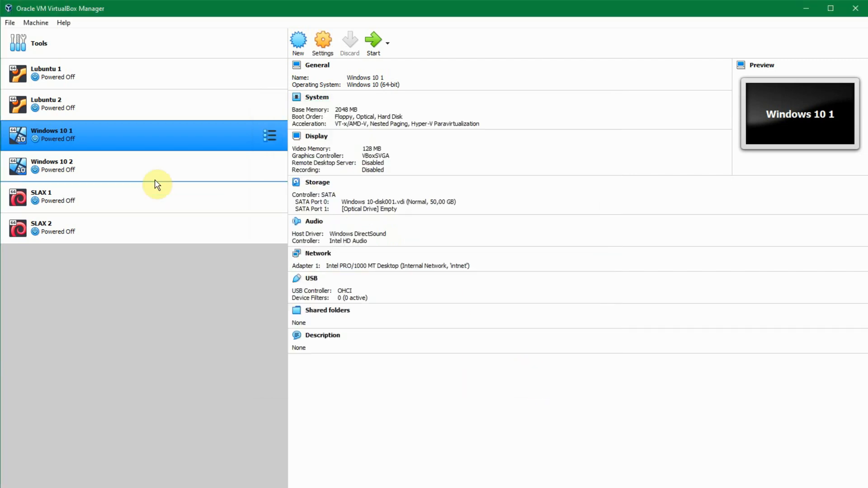
Step: Open the Windows 10 2 machine's network settings and attach its first adapter to Internal Network named intnet
click(132, 161)
right_click(132, 158)
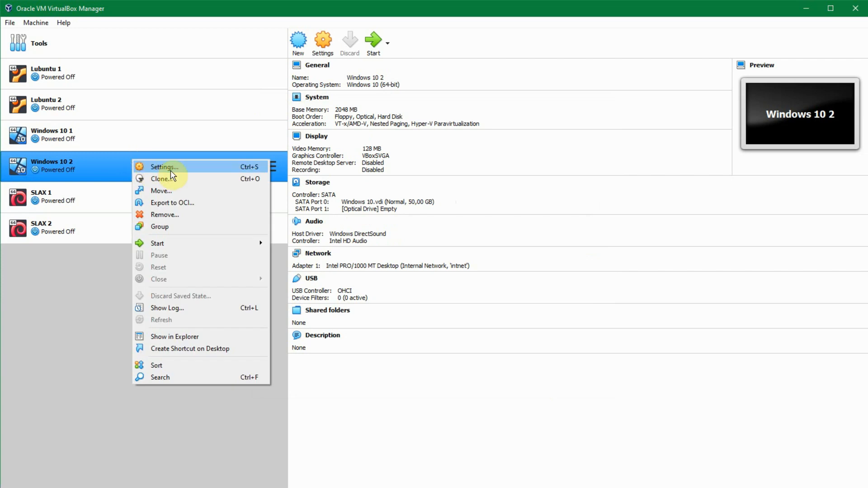
click(170, 168)
click(321, 222)
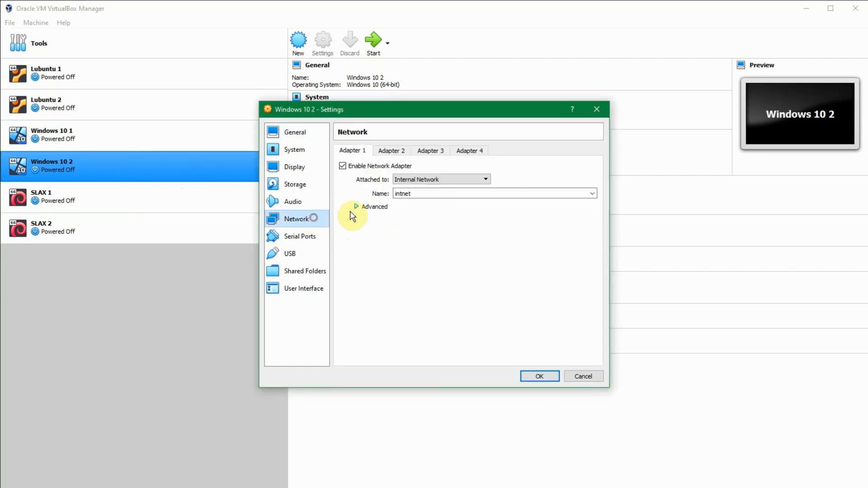
click(407, 179)
click(416, 202)
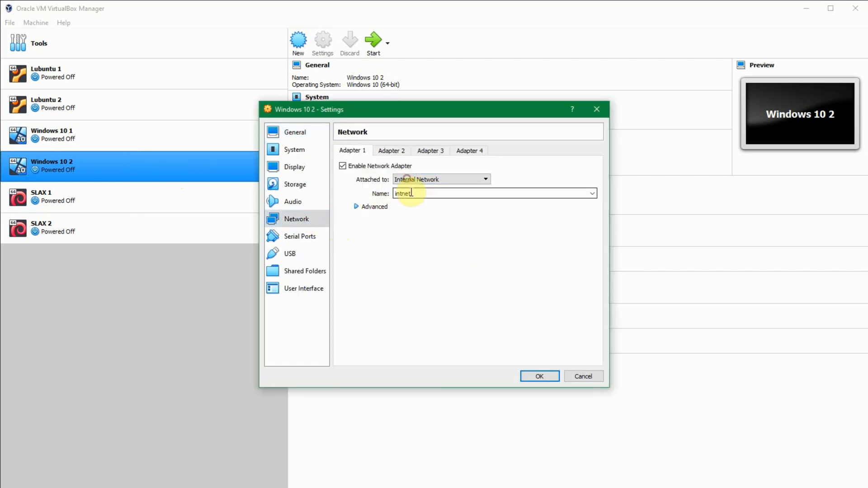
Step: Set the Windows 10 2 adapter's promiscuous mode to Allow All and save the settings
click(358, 206)
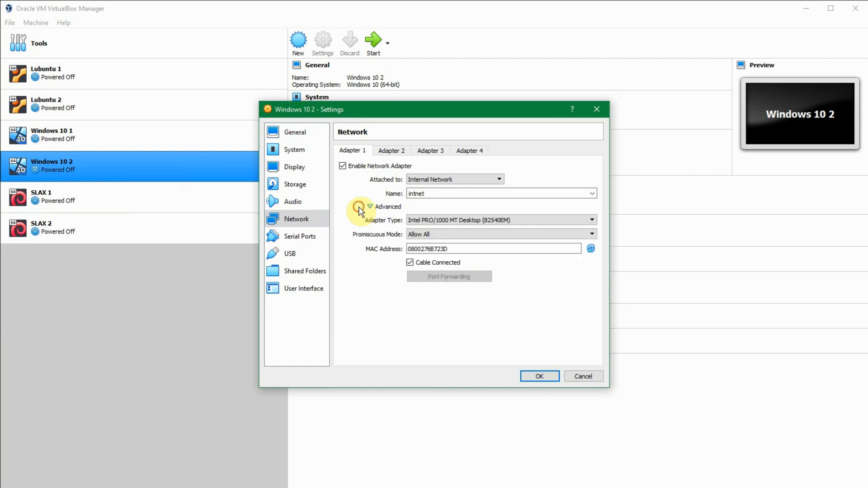
click(422, 234)
click(422, 234)
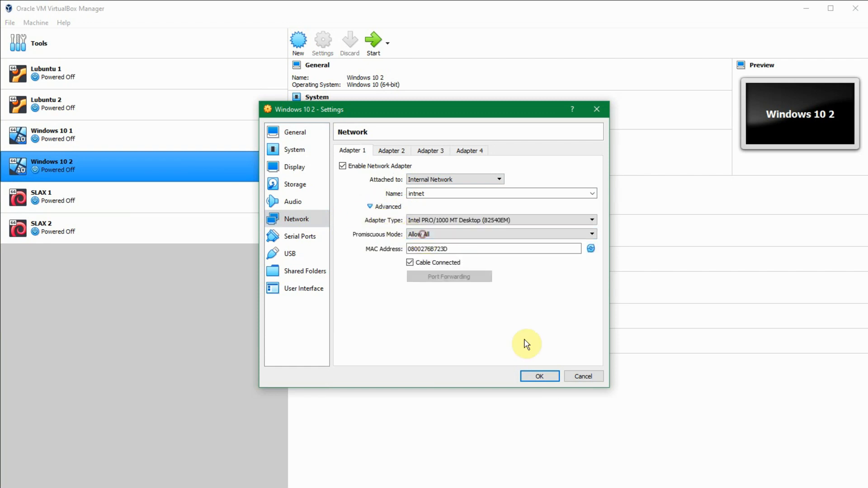
click(542, 377)
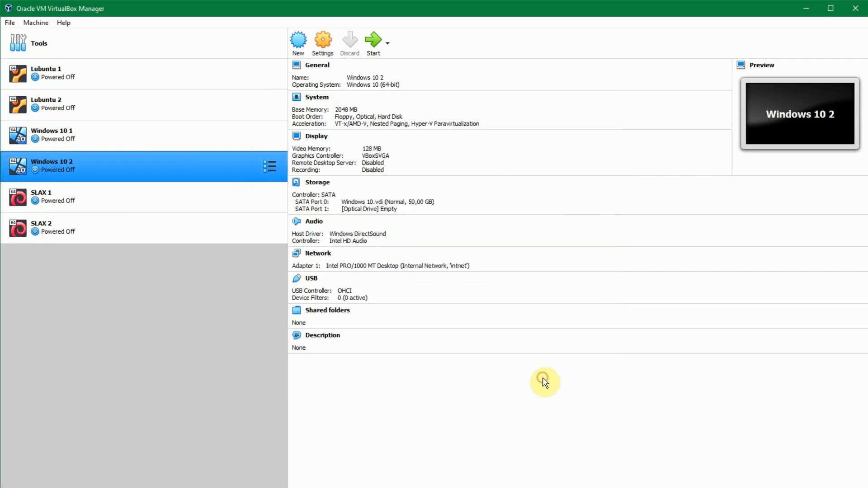
Step: Start both the Windows 10 1 and Windows 10 2 virtual machines
click(197, 129)
click(373, 40)
ctrl+click(178, 157)
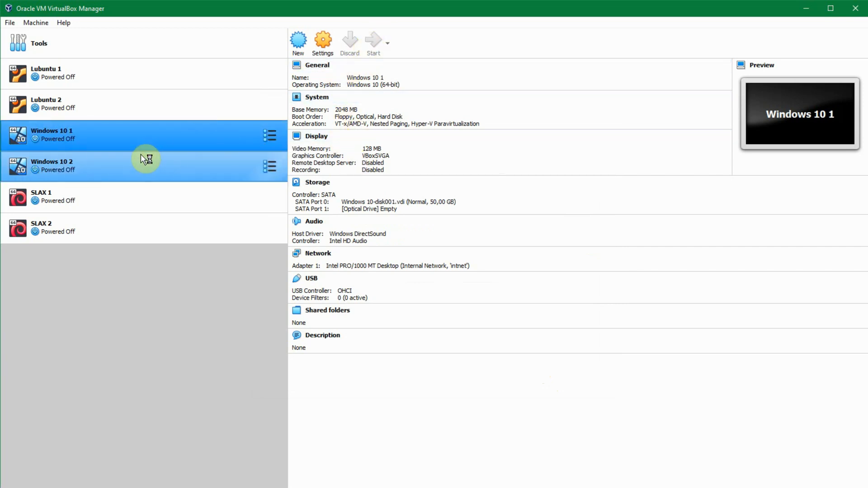
click(163, 164)
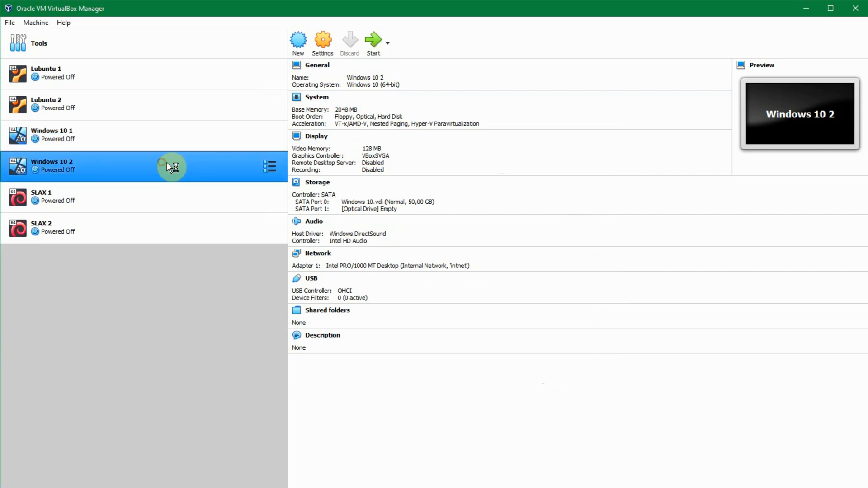
click(373, 41)
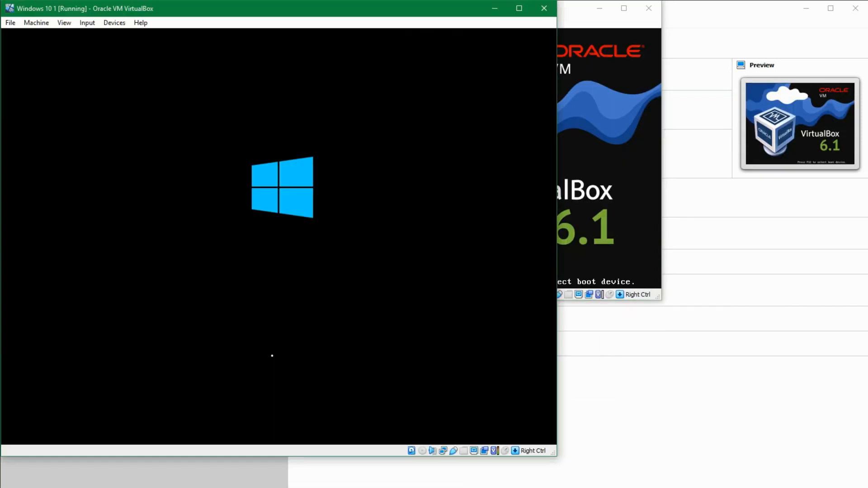
Step: Sign in to the Windows 10 1 guest as Test by entering the account password
click(591, 27)
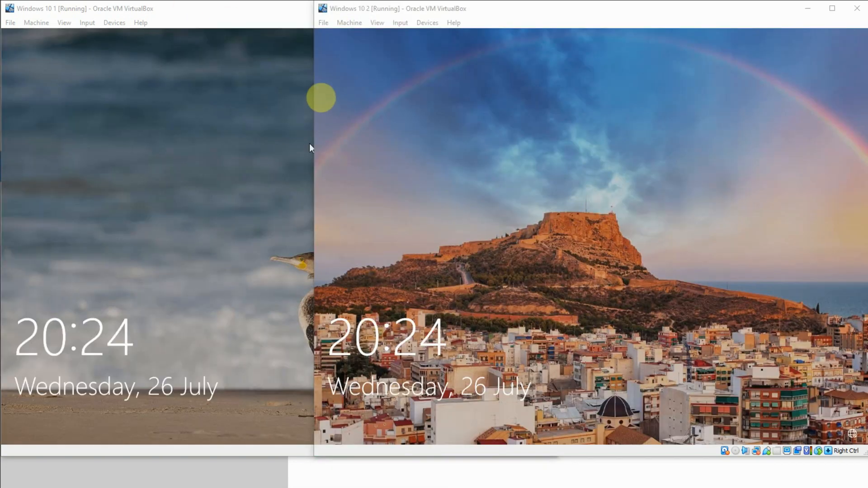
click(243, 10)
click(181, 153)
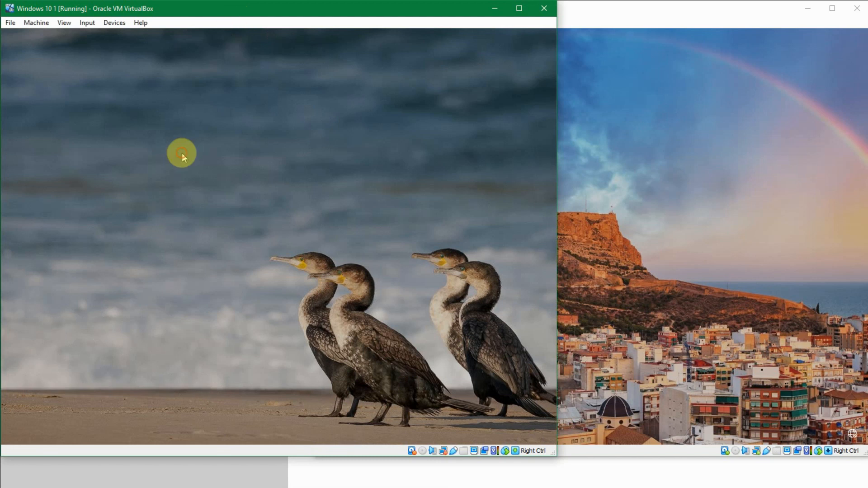
click(118, 185)
text(12345)
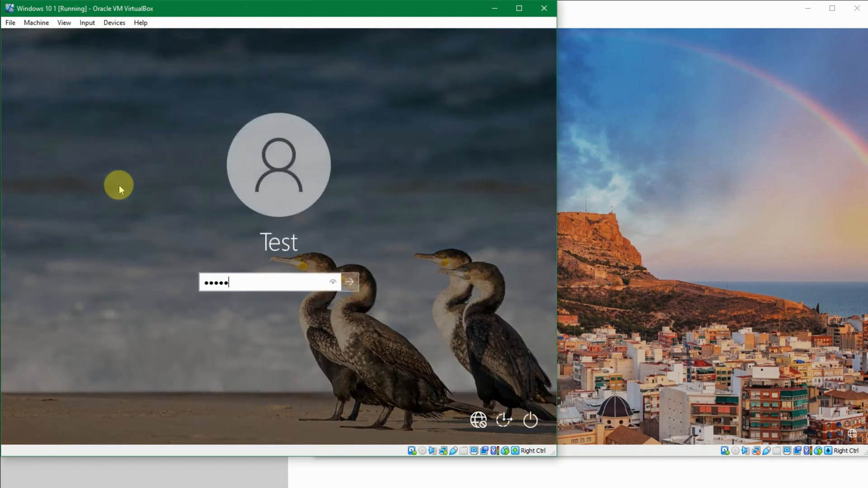
key(Return)
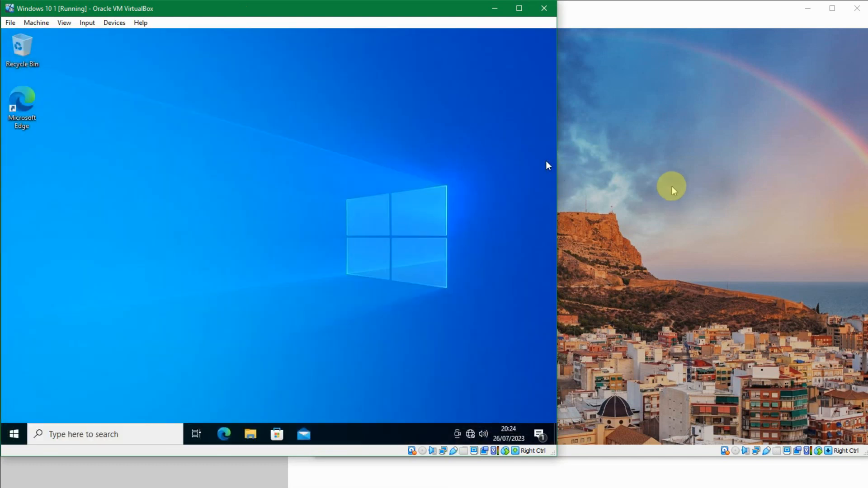
Step: Sign in to the Windows 10 2 guest as Test by entering the account password
click(582, 207)
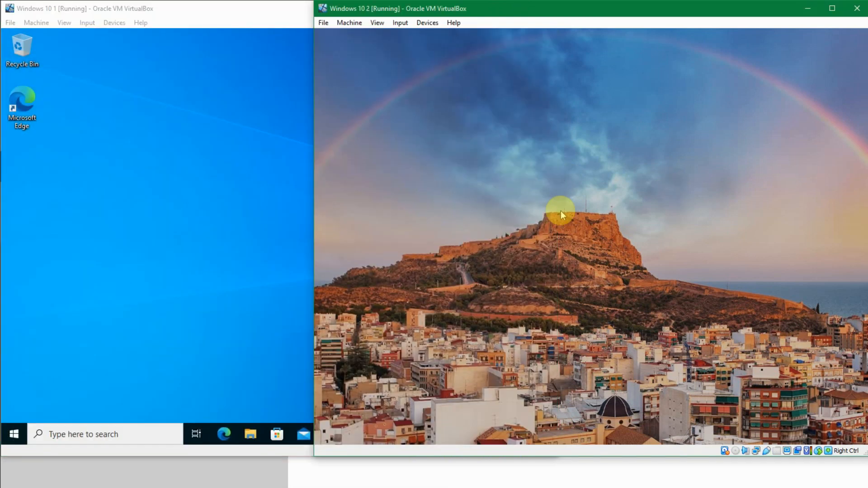
click(560, 210)
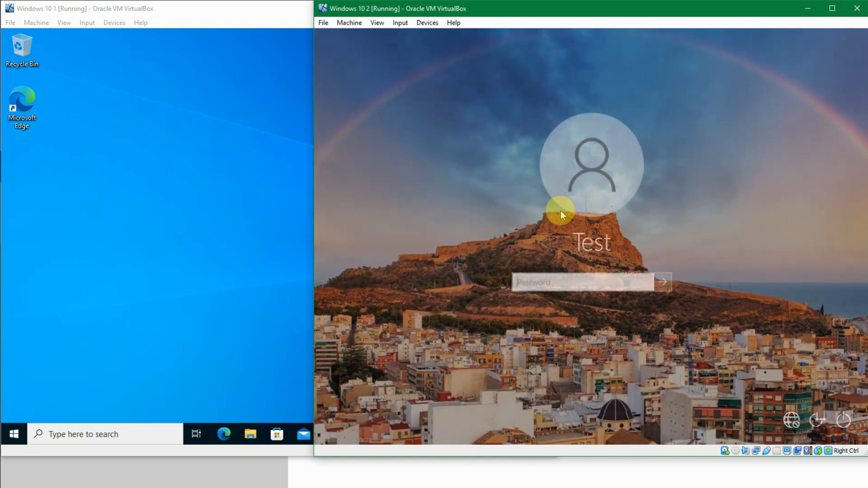
text(••••••)
key(Return)
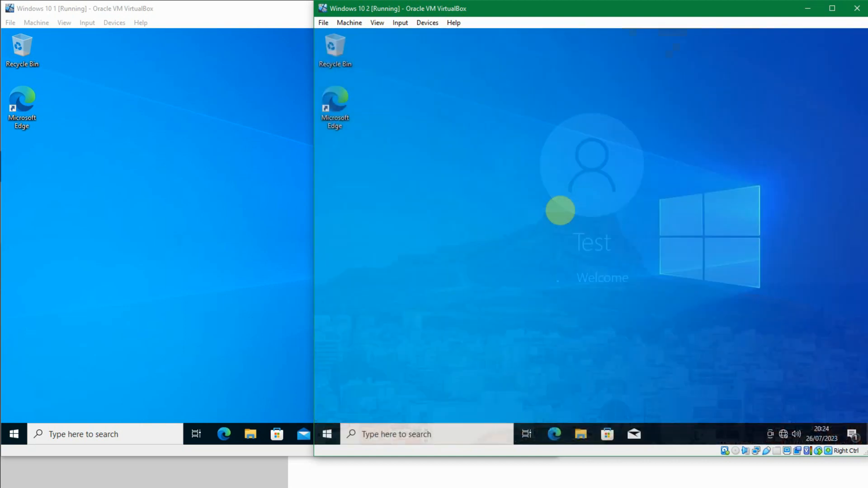
Step: Open the Control Panel in the Windows 10 1 guest using the Run command control
click(209, 212)
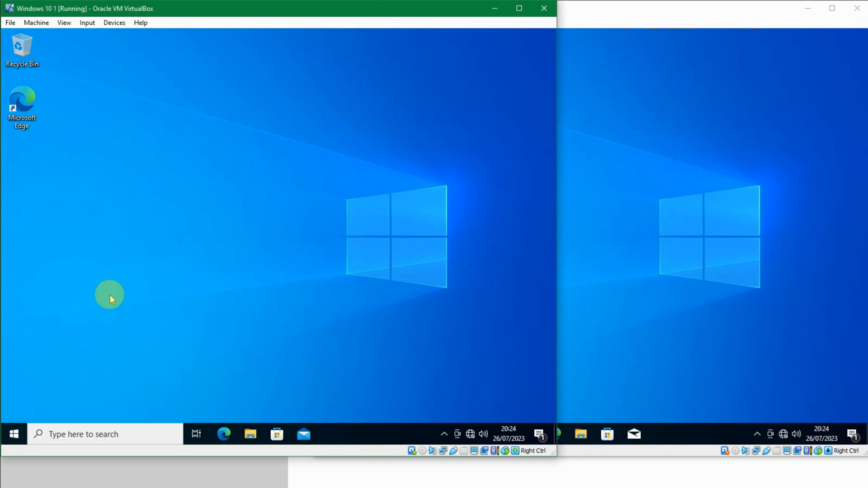
key(super+r)
text(control)
key(Return)
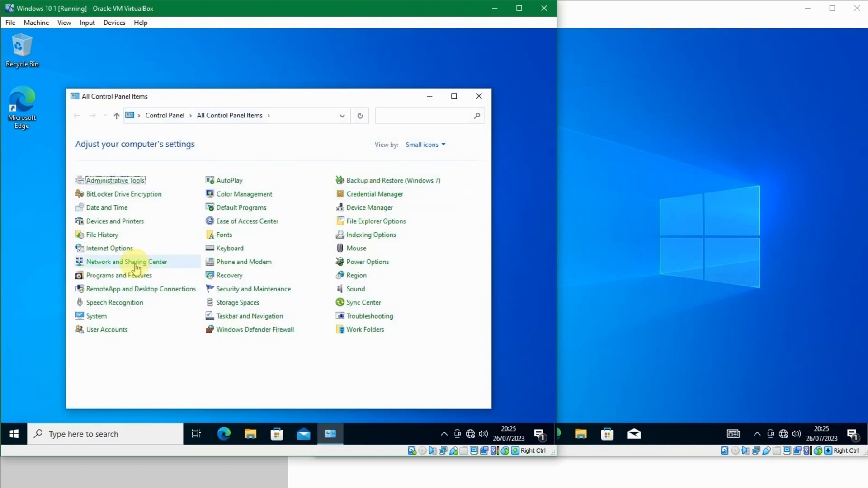
Step: Open Network and Sharing Center and go to the adapter settings
click(136, 263)
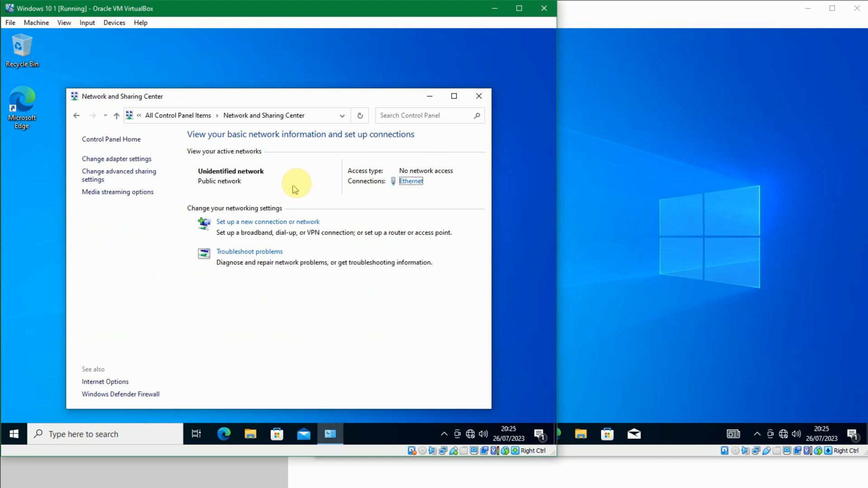
click(145, 159)
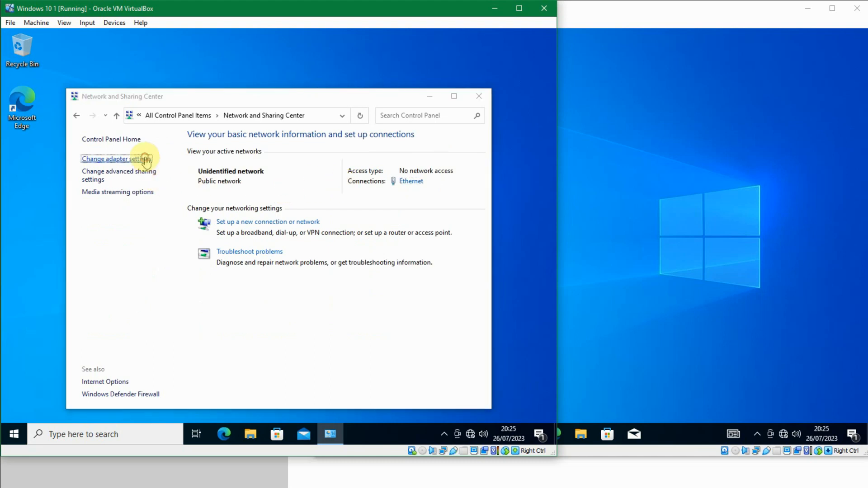
click(146, 99)
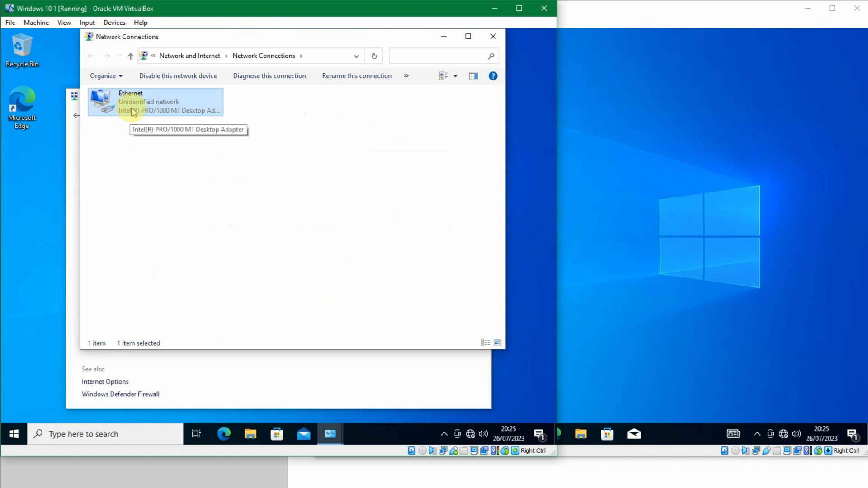
Step: Open the Ethernet connection's properties and then its Internet Protocol Version 4 (TCP/IPv4) properties
right_click(132, 109)
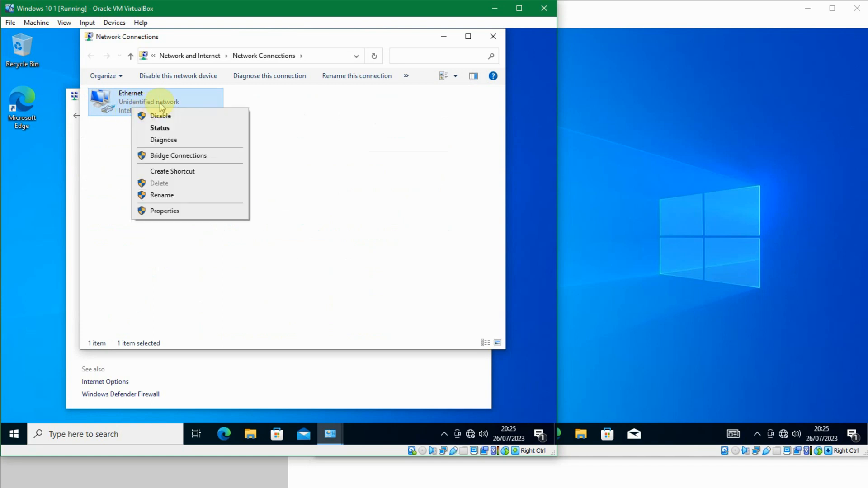
right_click(164, 102)
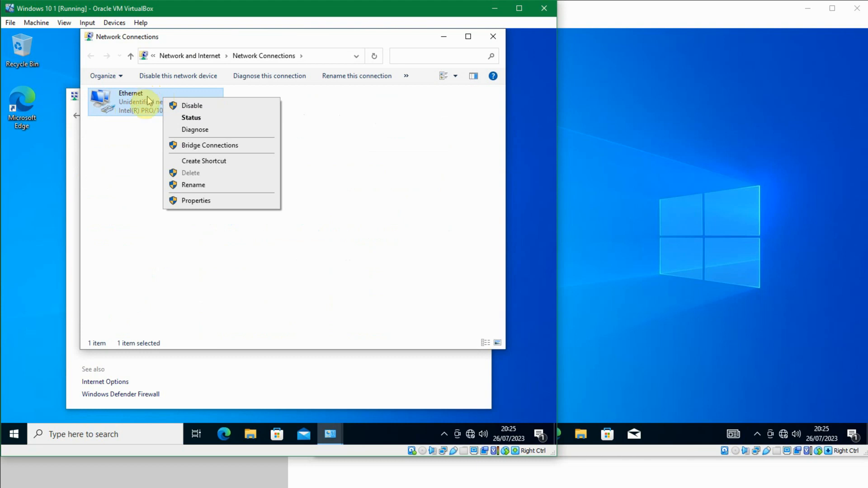
click(208, 200)
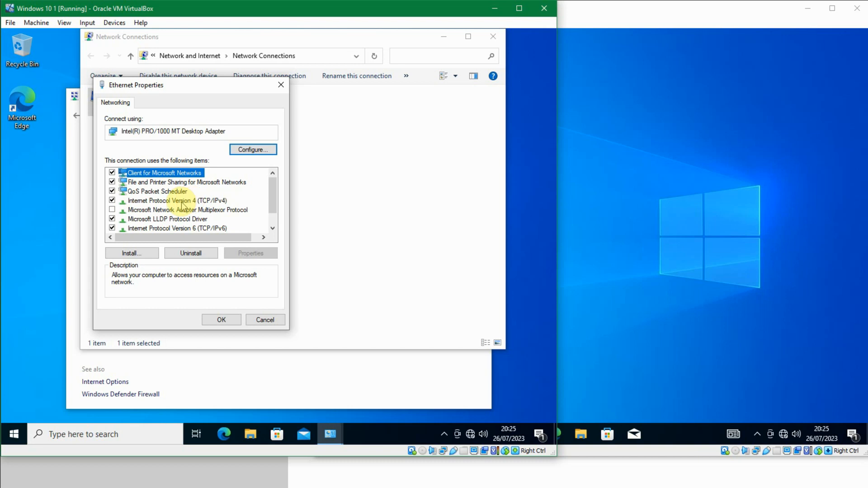
click(194, 201)
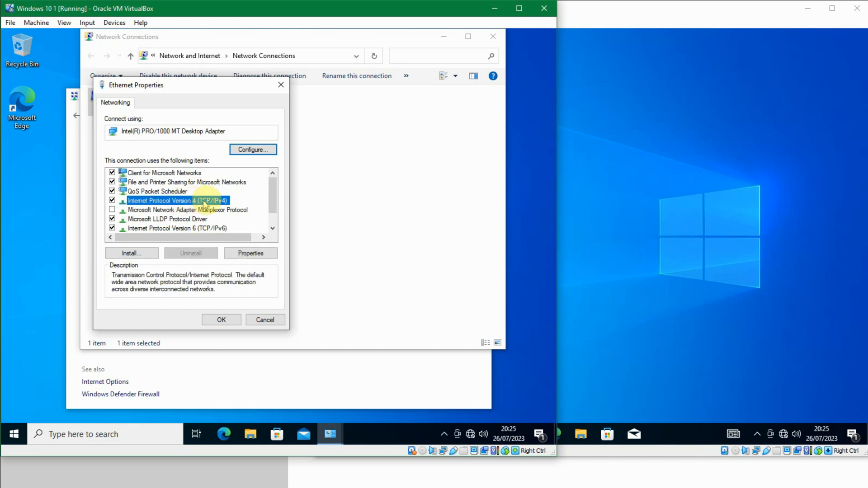
double_click(220, 202)
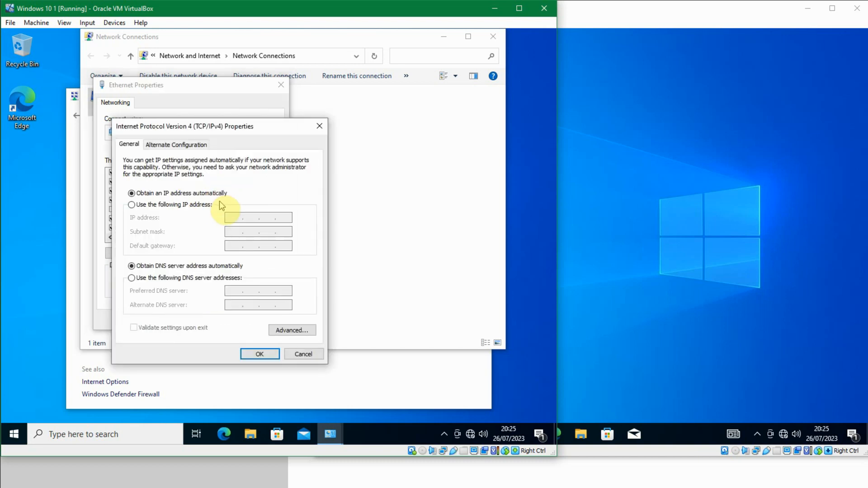
Step: Set the Windows 10 1 guest's IPv4 to the static address 192.168.10.2 with subnet mask 255.255.255.0
click(208, 205)
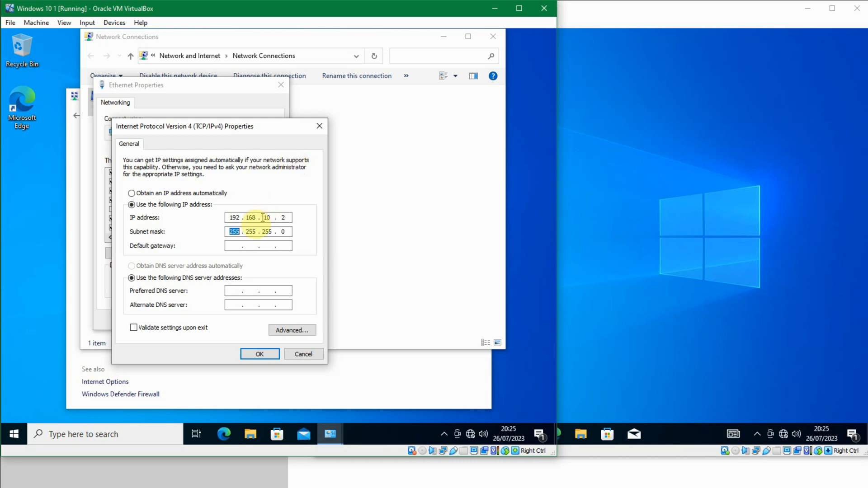
click(268, 231)
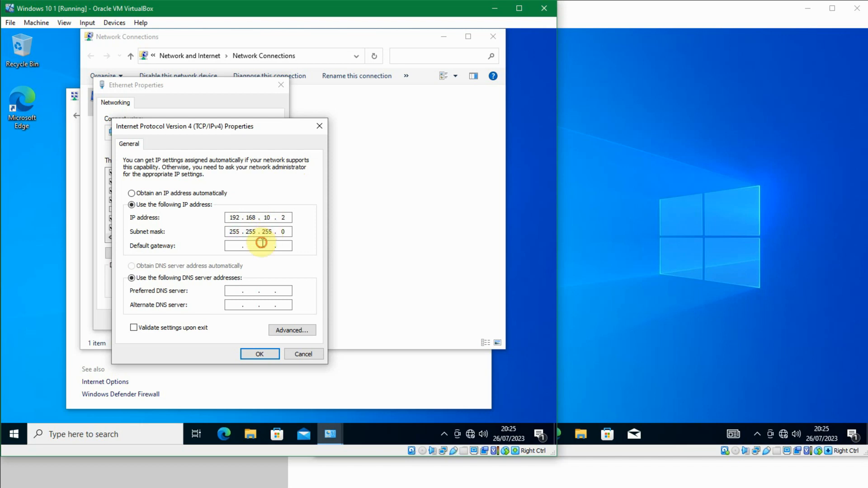
click(259, 354)
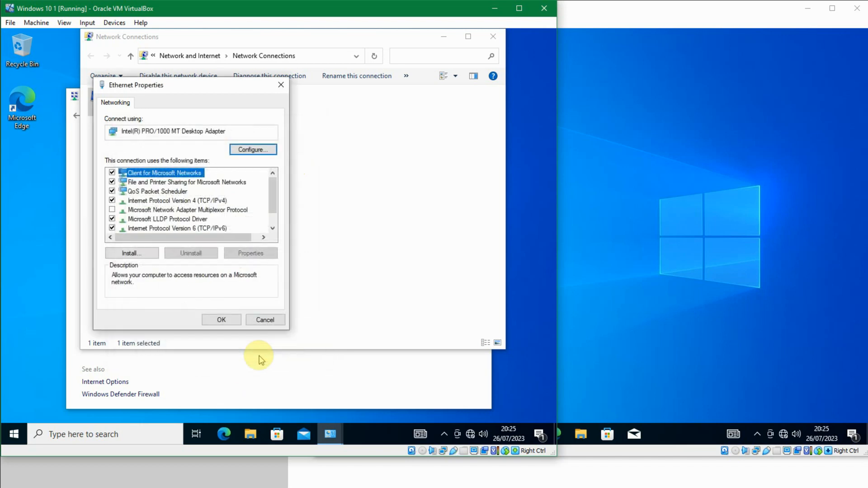
Step: Reopen the IPv4 properties to check them, then close the Ethernet properties and the Network Connections window
double_click(202, 204)
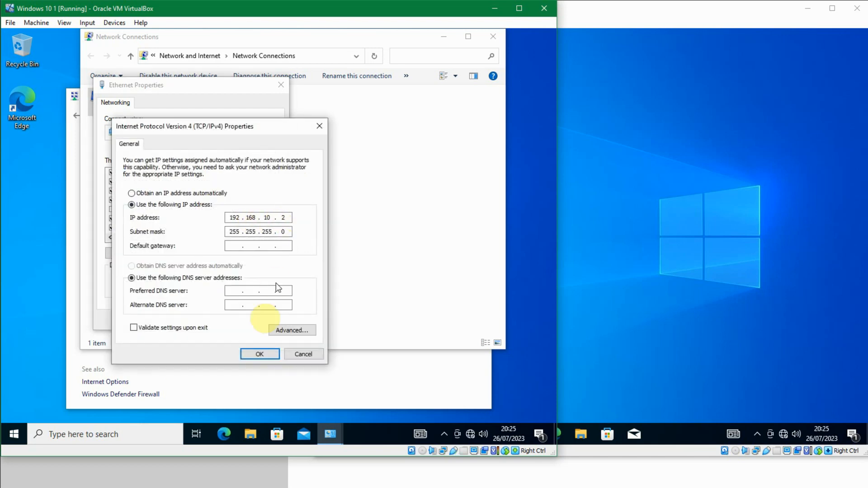
click(261, 356)
click(220, 317)
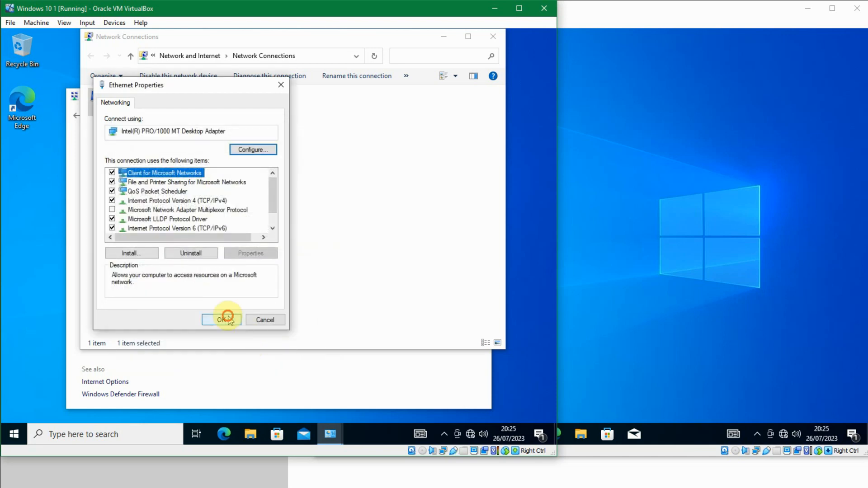
click(493, 36)
Step: In the Windows 10 2 guest, open the Ethernet connection's Internet Protocol Version 4 (TCP/IPv4) properties via Control Panel's Network and Sharing Center
click(655, 330)
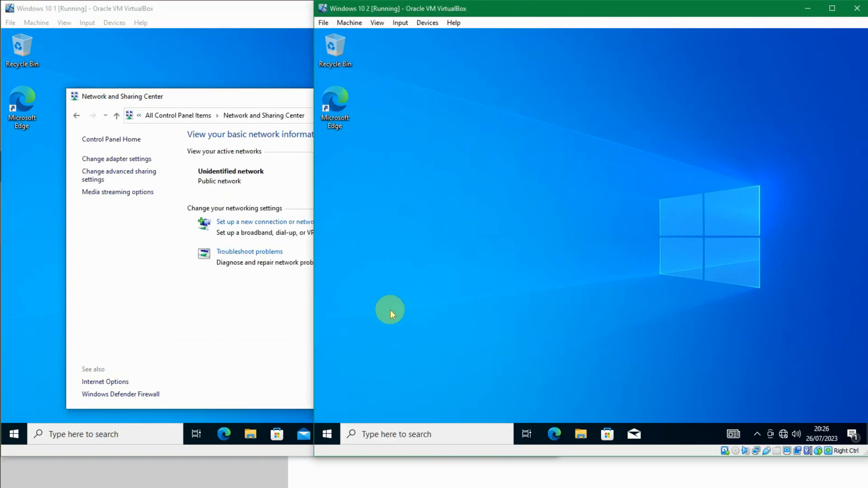
key(super+r)
key(Return)
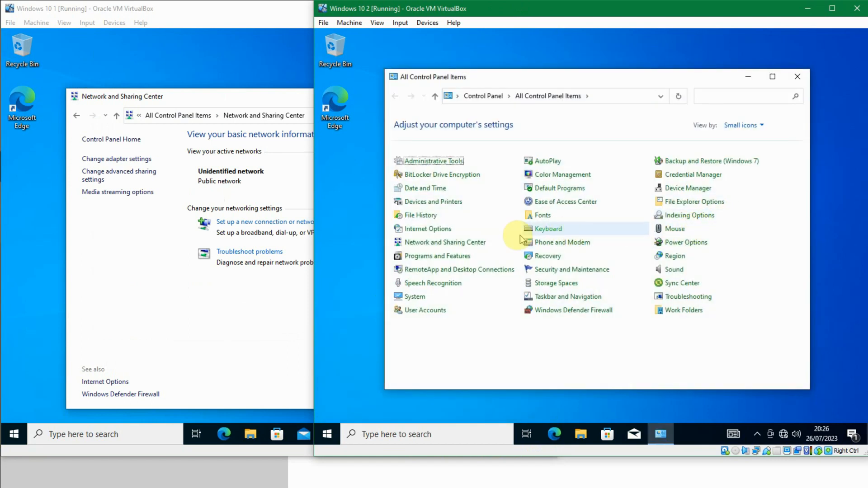
click(469, 243)
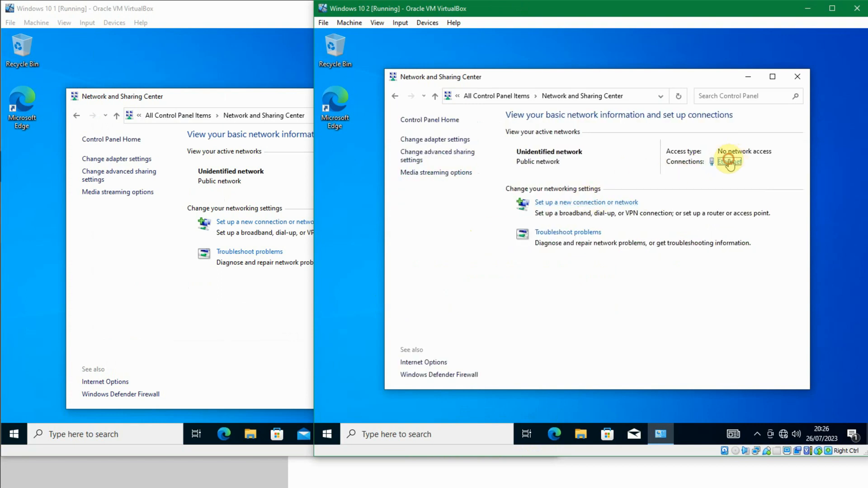
click(730, 162)
click(536, 322)
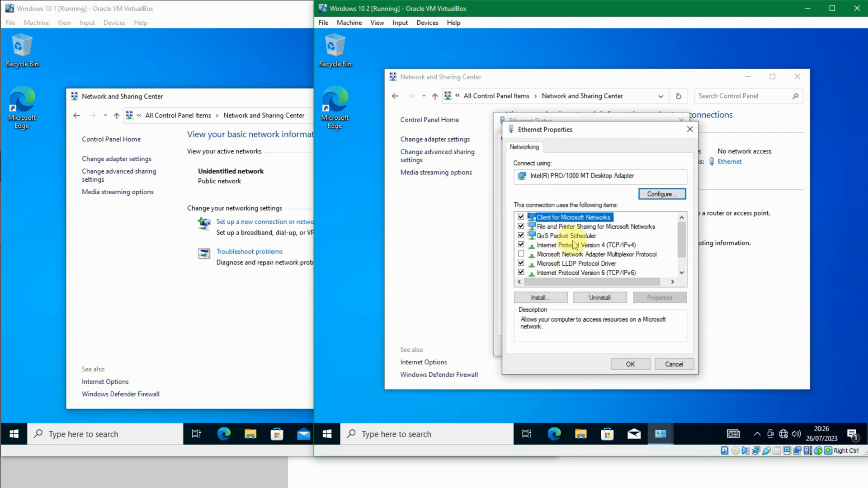
double_click(574, 248)
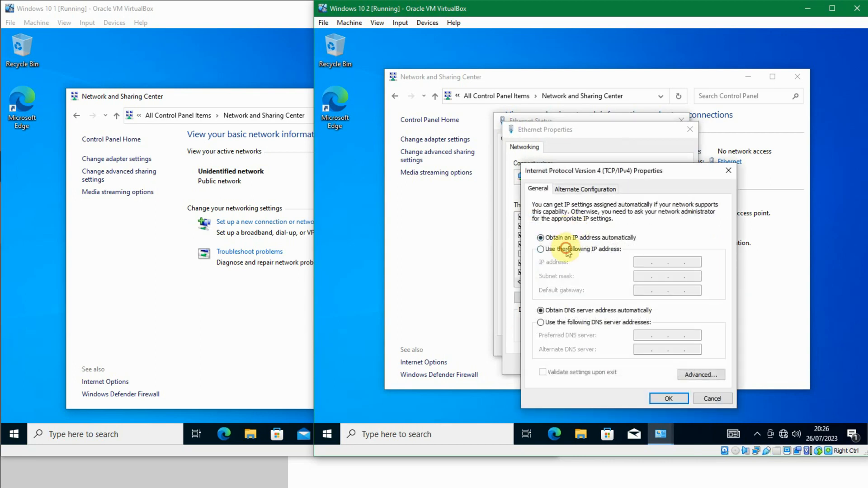
Step: Set the Windows 10 2 guest's IPv4 to the static address 192.168.10.3 with subnet mask 255.255.255.0 and close the dialogs
click(563, 249)
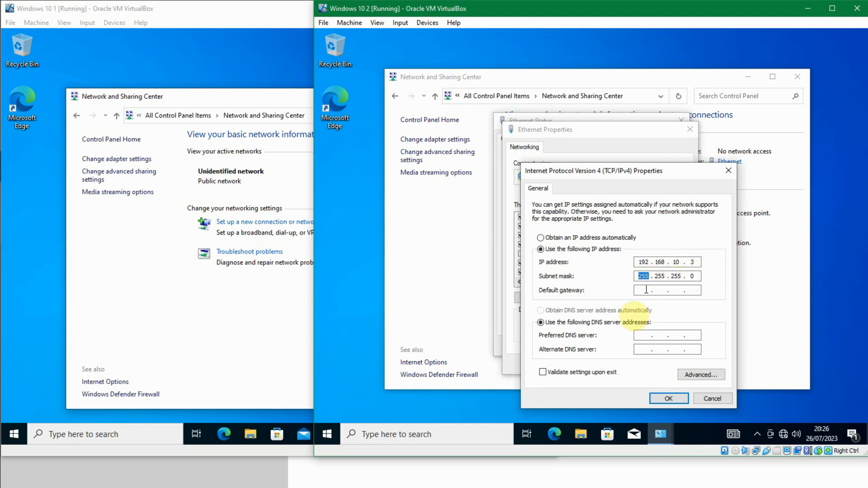
click(664, 397)
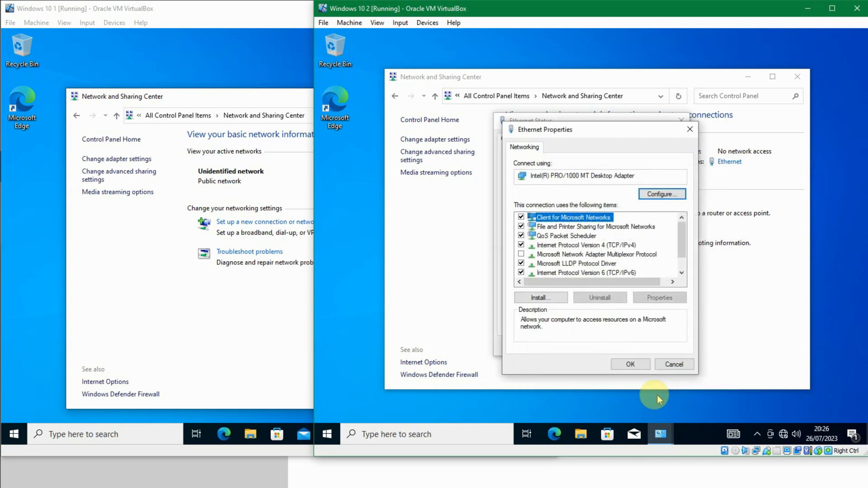
click(631, 364)
click(663, 345)
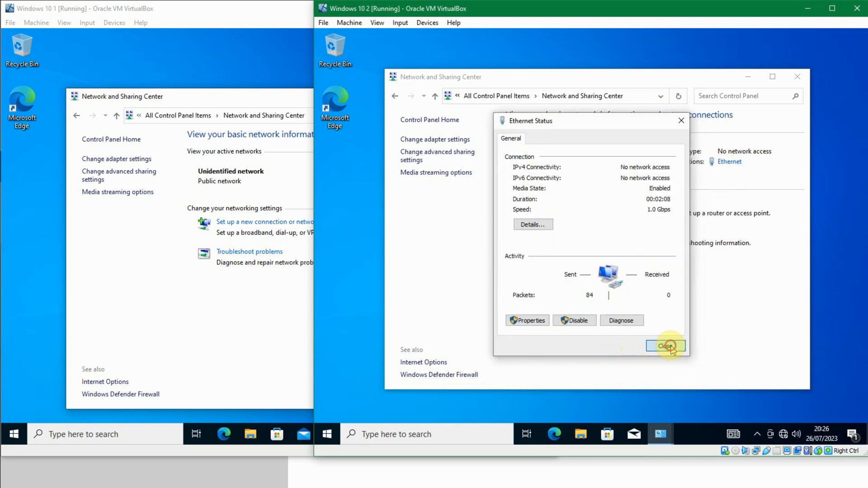
click(84, 321)
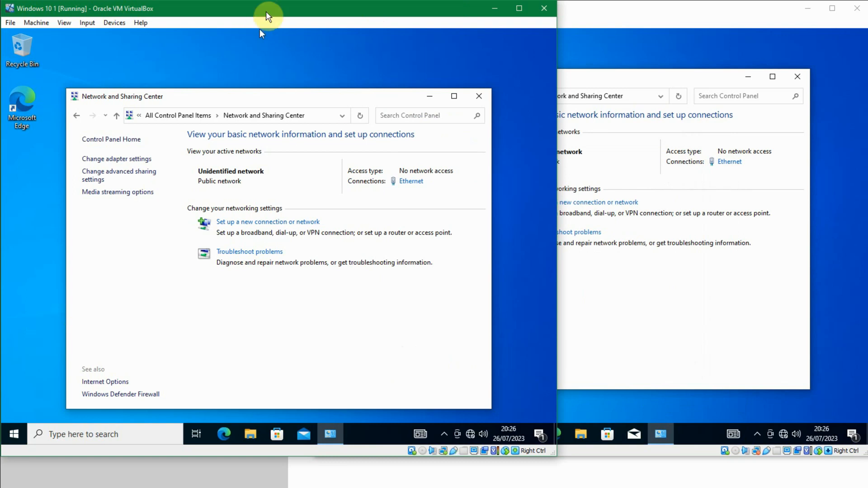
click(605, 13)
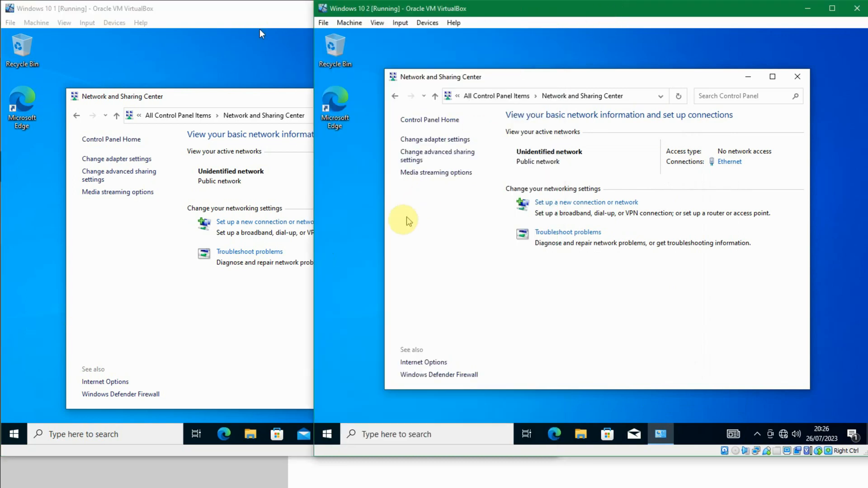
click(230, 291)
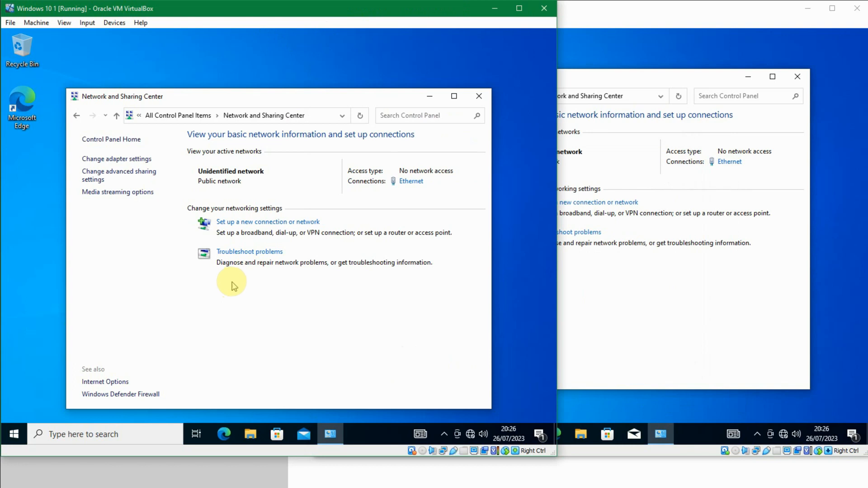
click(691, 282)
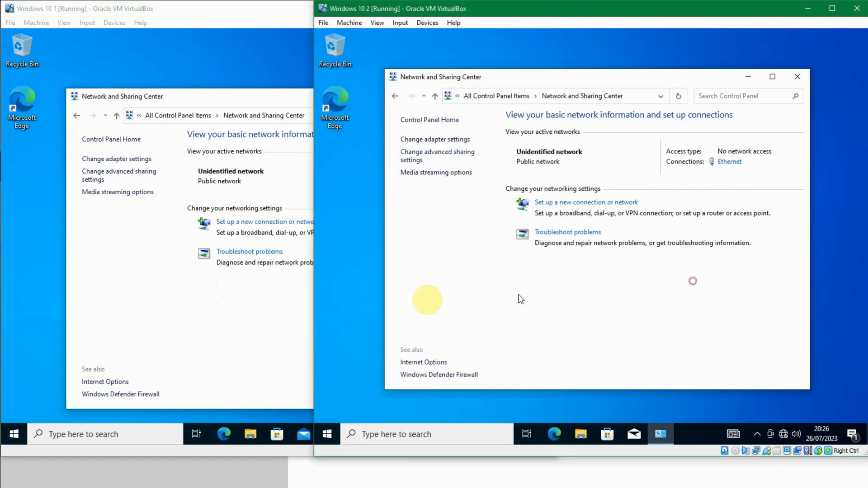
click(235, 318)
click(614, 294)
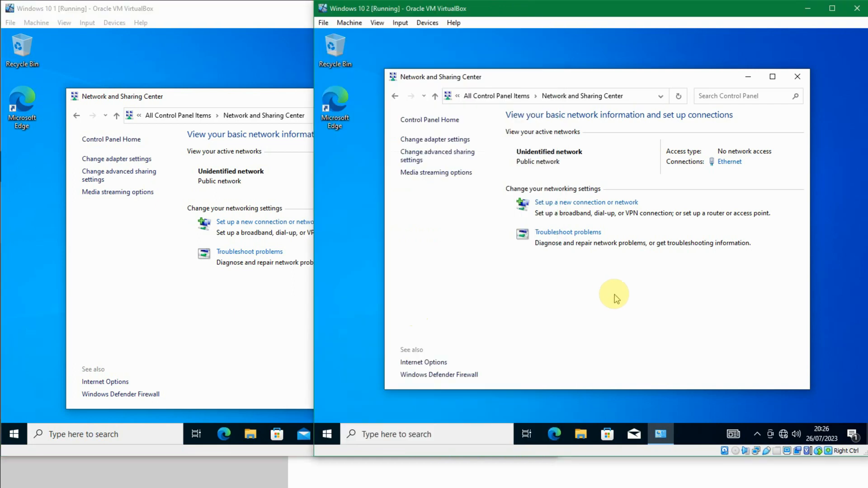
click(207, 334)
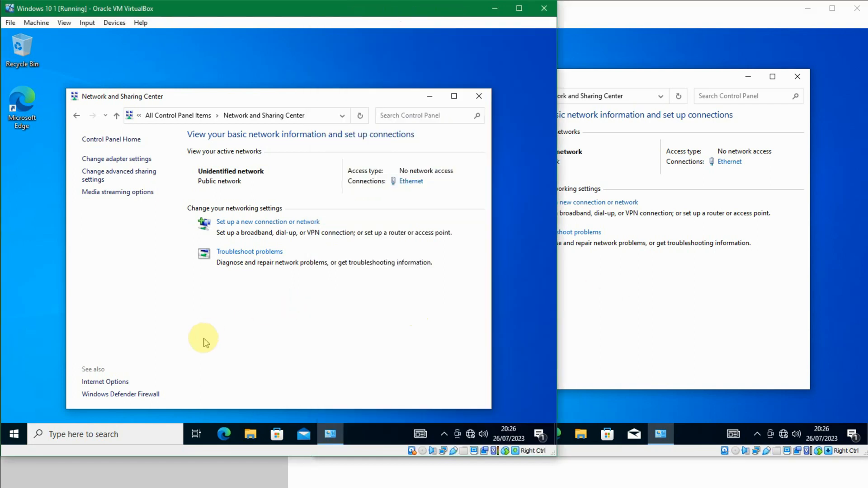
Step: Open a Command Prompt in the Windows 10 1 guest and ping 192.168.10.3
key(super+r)
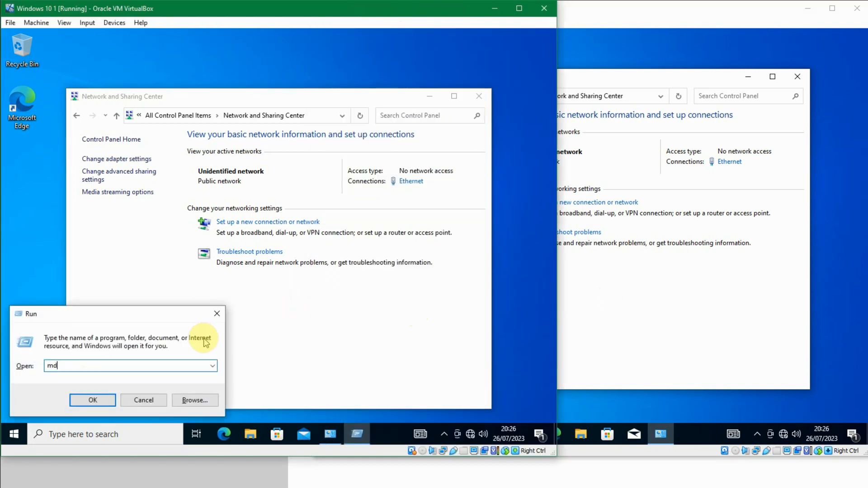
text(md)
key(Return)
key(Return)
text(cmd)
key(Return)
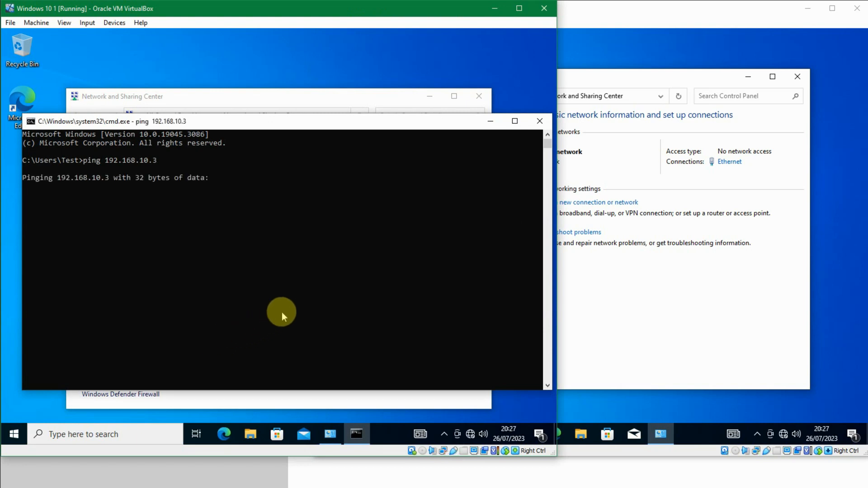
Step: Stop the ping and rerun it continuously with the -t option
key(ctrl+c)
key(Up)
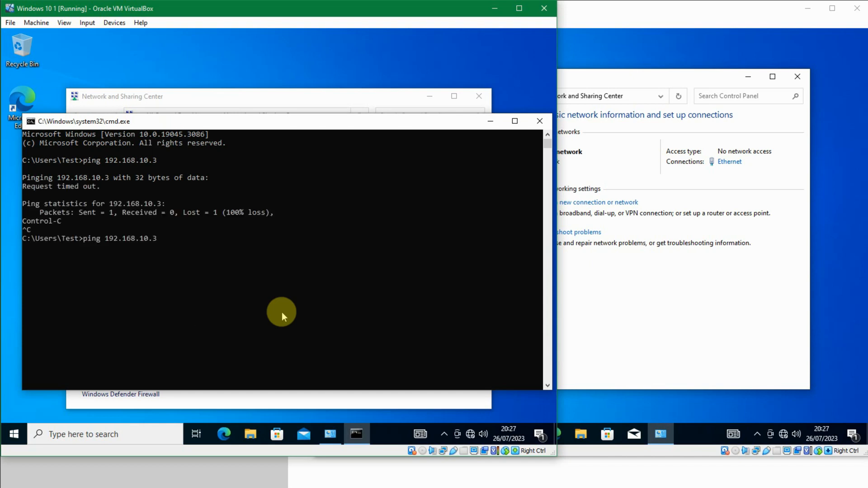
text(-t)
key(Return)
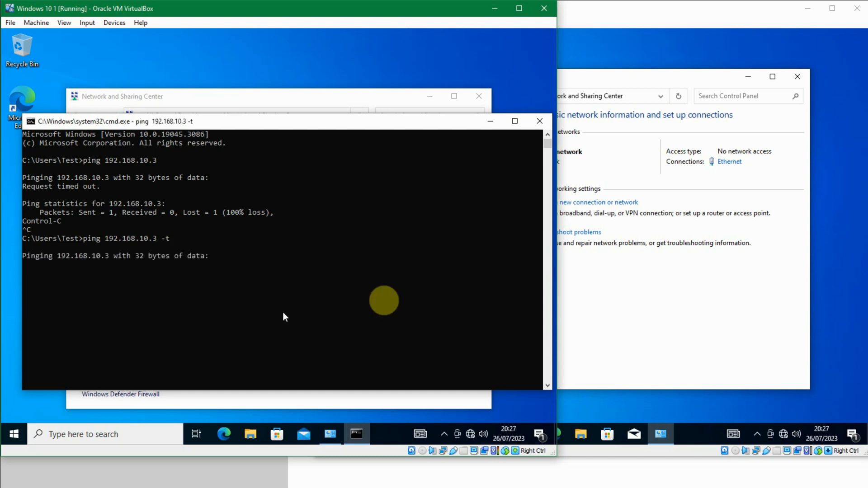
Step: In the Windows 10 2 guest, open a Command Prompt and run ping 192.168.10.2 -t
click(608, 274)
key(super+r)
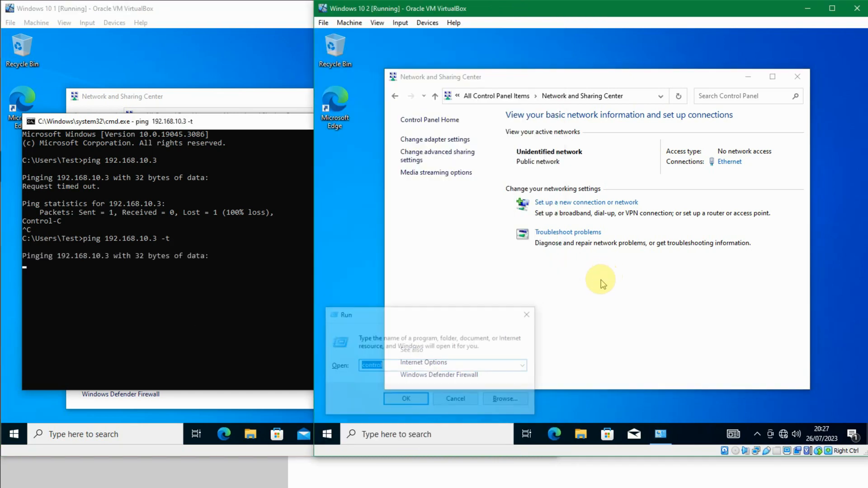
text(cmd)
key(Return)
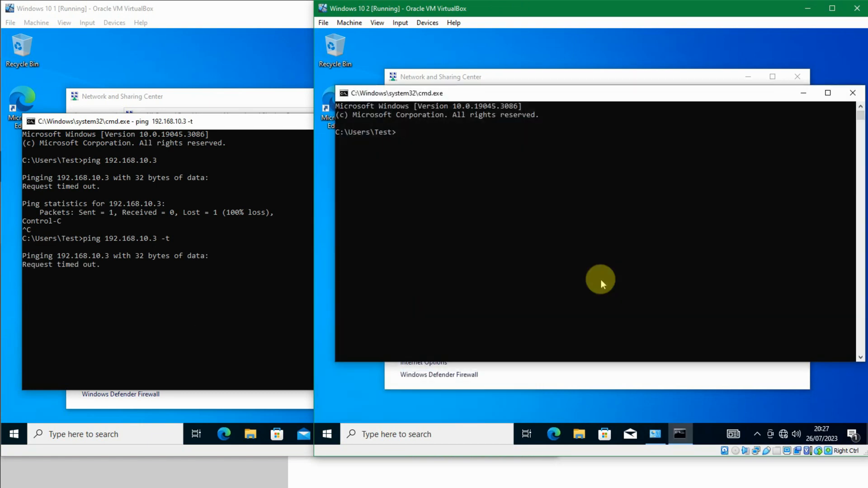
text(ping 192.168.10.2)
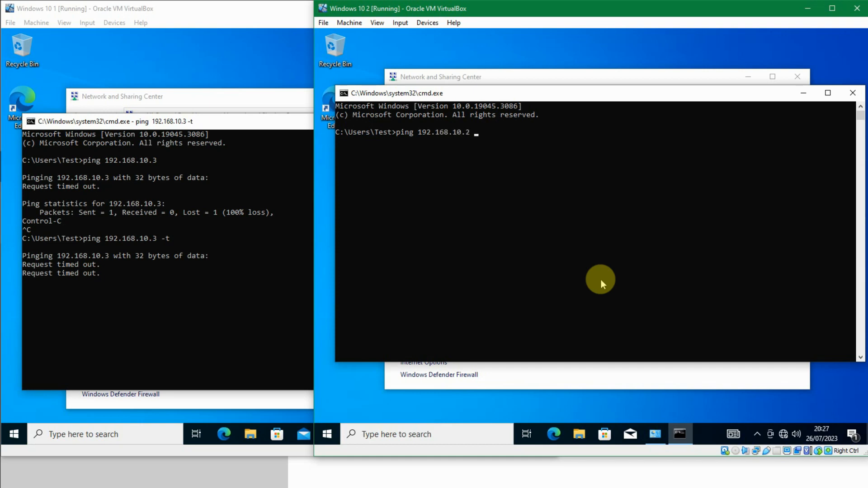
text( -t)
key(Return)
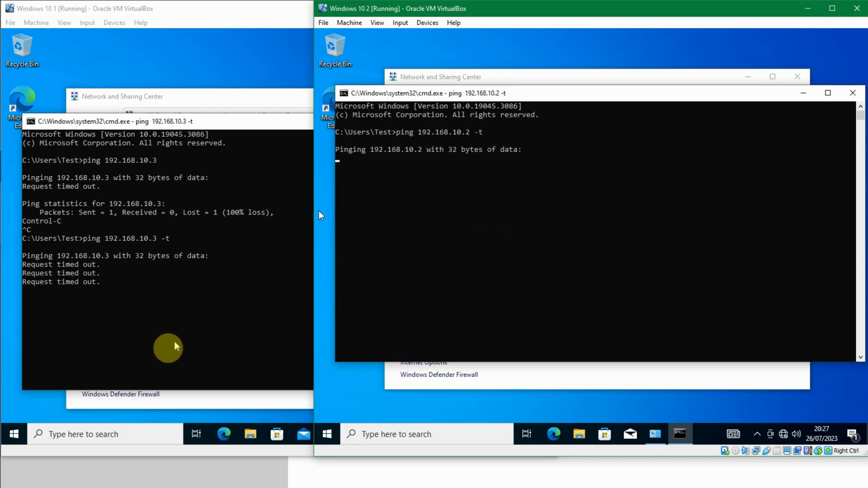
Step: Open Windows Defender Firewall's advanced settings in the Windows 10 1 guest
click(167, 420)
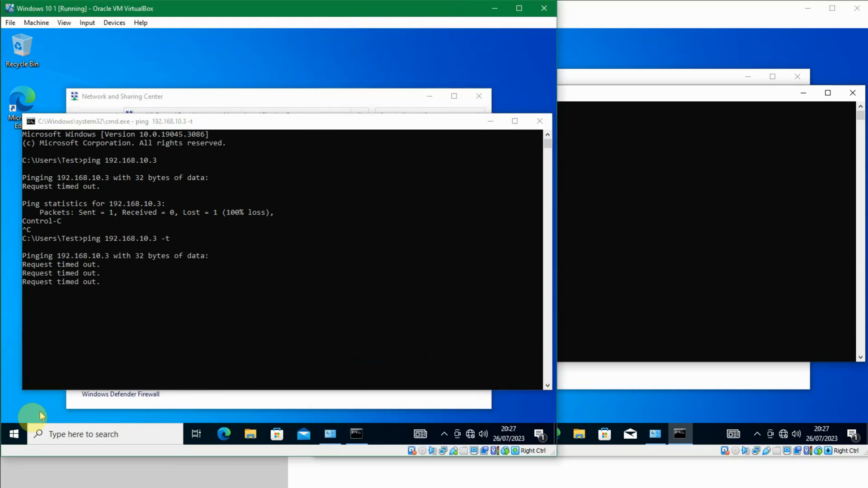
click(14, 435)
click(14, 435)
click(330, 435)
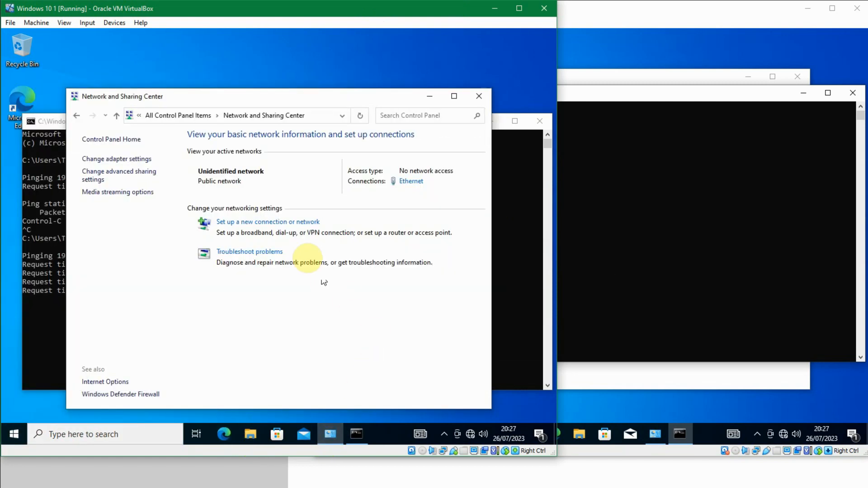
click(135, 140)
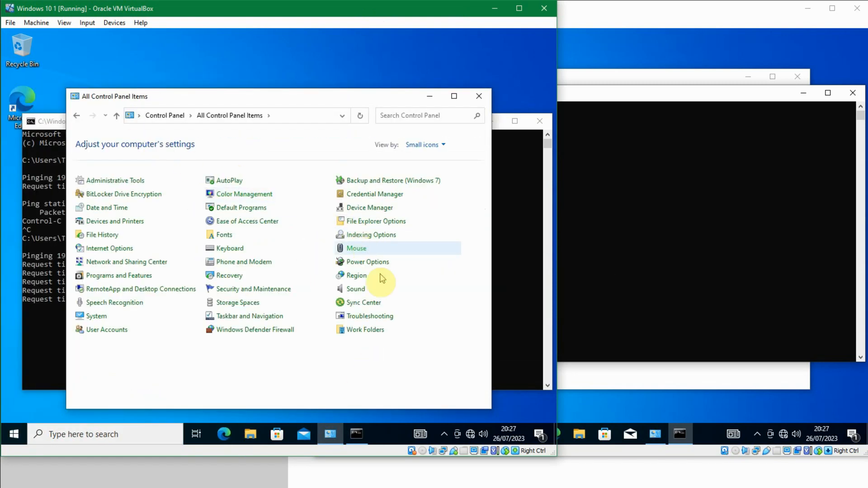
click(282, 329)
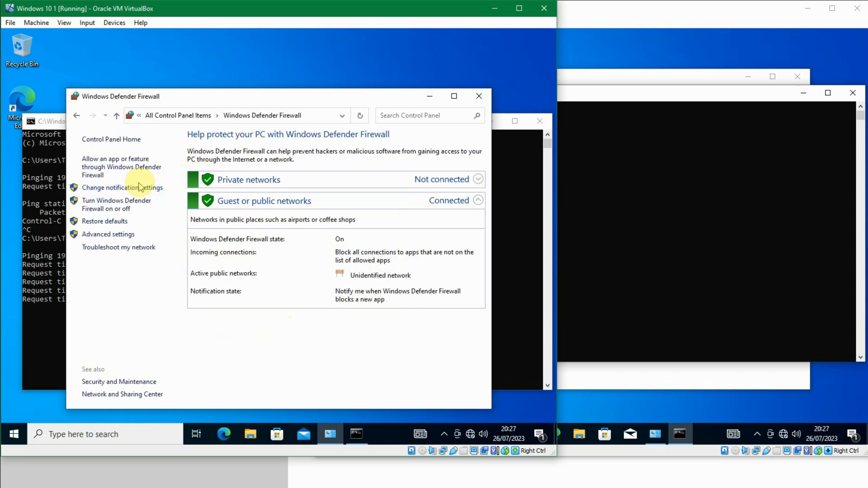
click(127, 240)
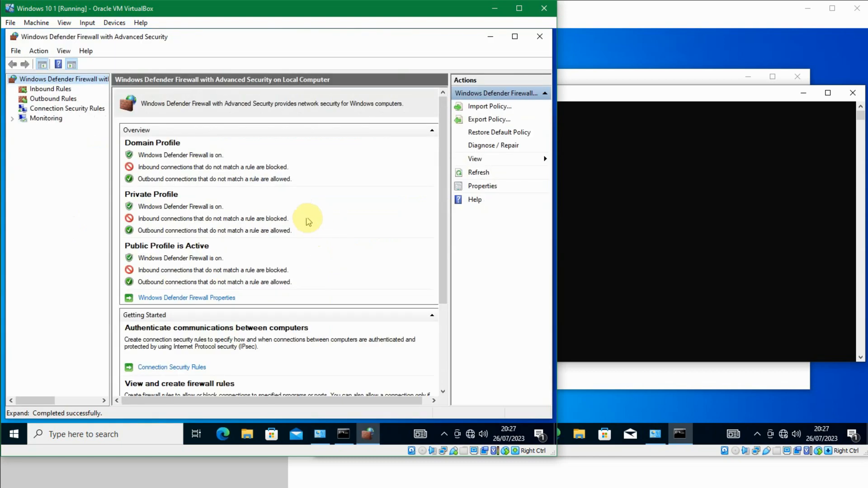
Step: Browse the inbound rules to the File and Printer Sharing Echo Request ICMPv4-In rule for the Public profile
click(62, 89)
click(223, 220)
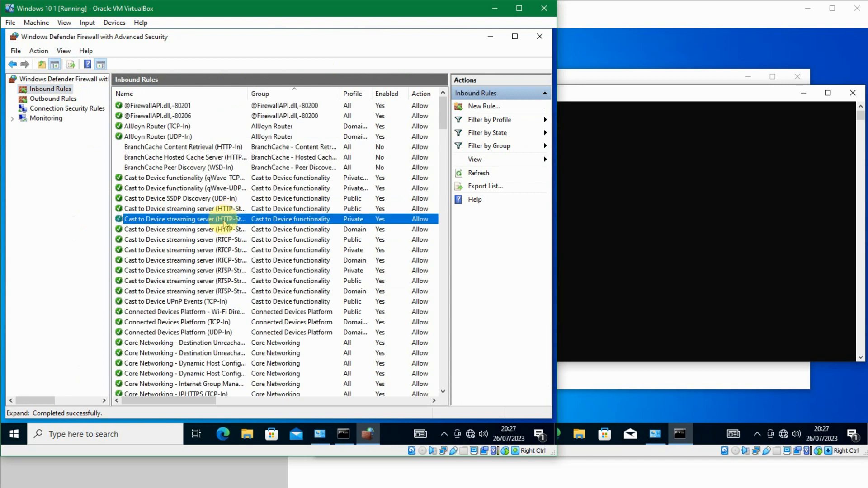
key(f)
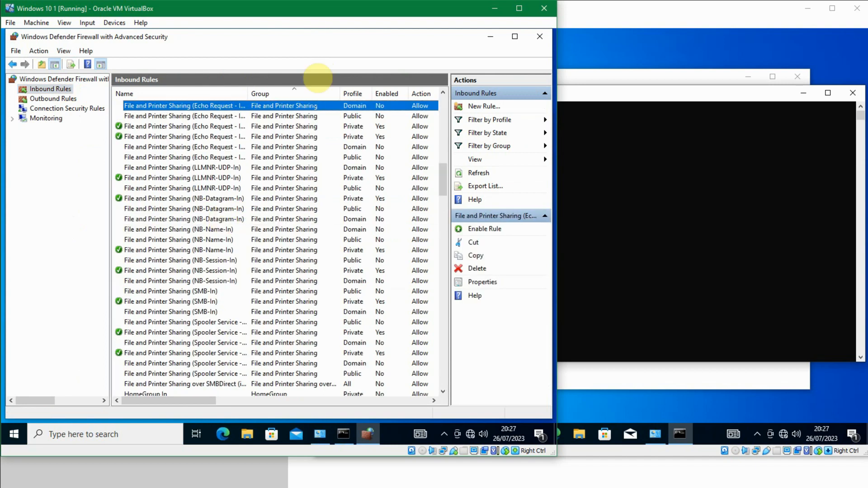
drag(247, 93, 298, 90)
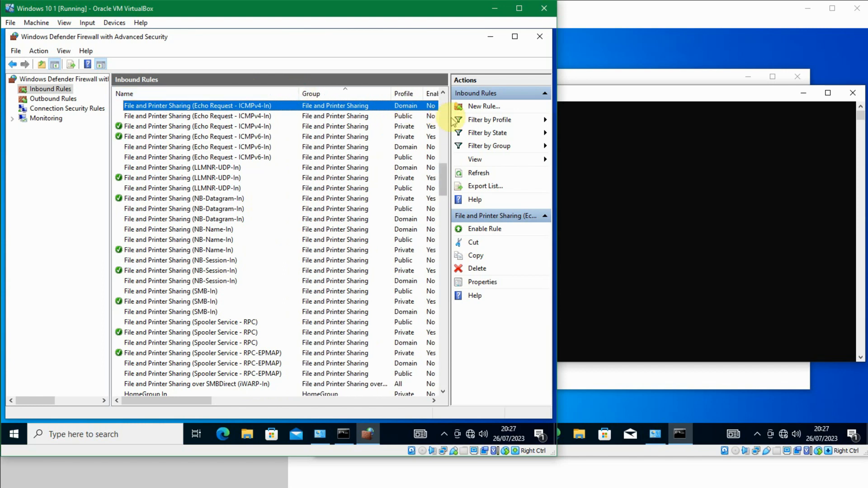
click(413, 117)
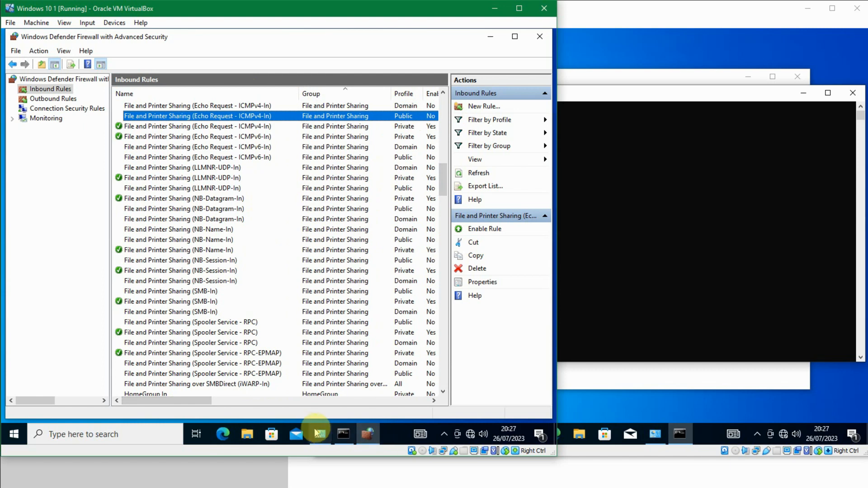
Step: Check which network profile the Ethernet connection uses in the Network and Sharing Center
click(322, 434)
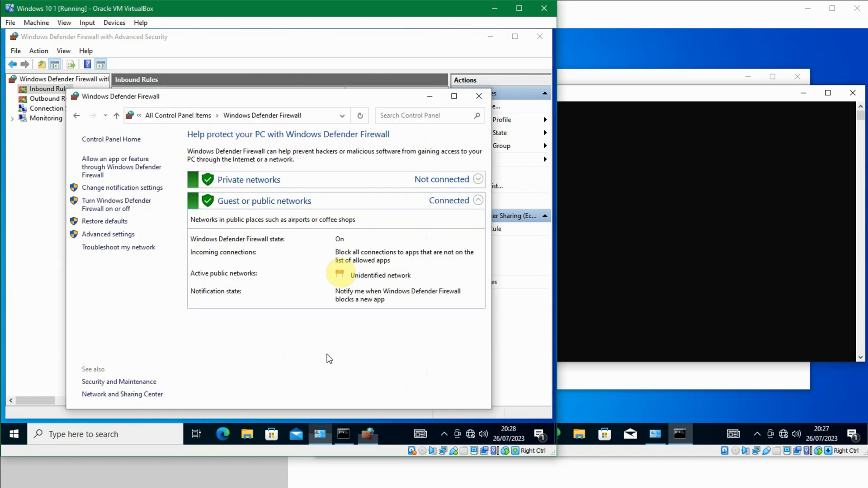
click(123, 140)
click(154, 261)
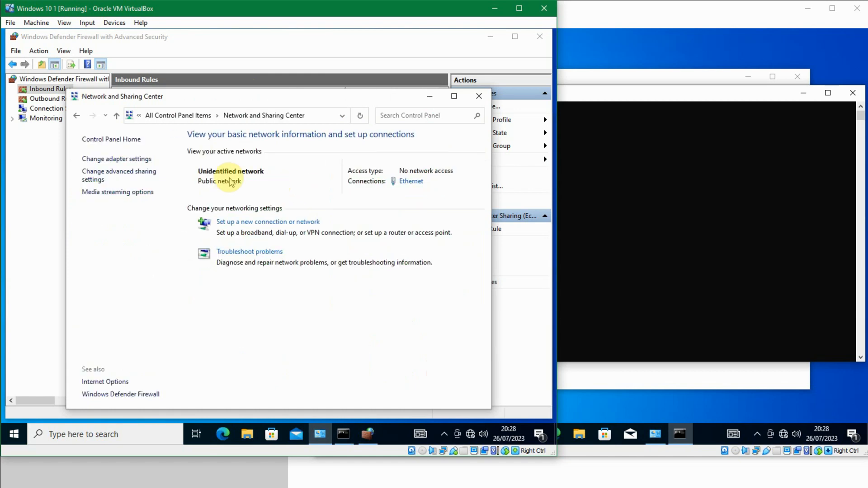
click(479, 96)
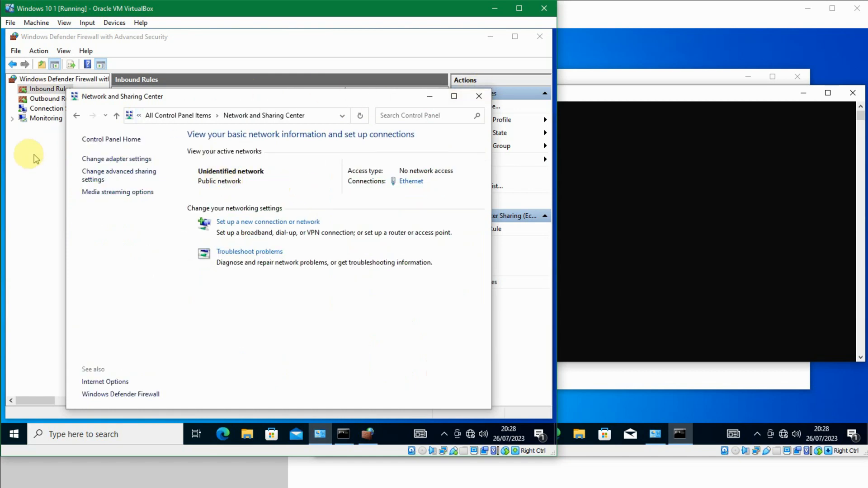
click(178, 116)
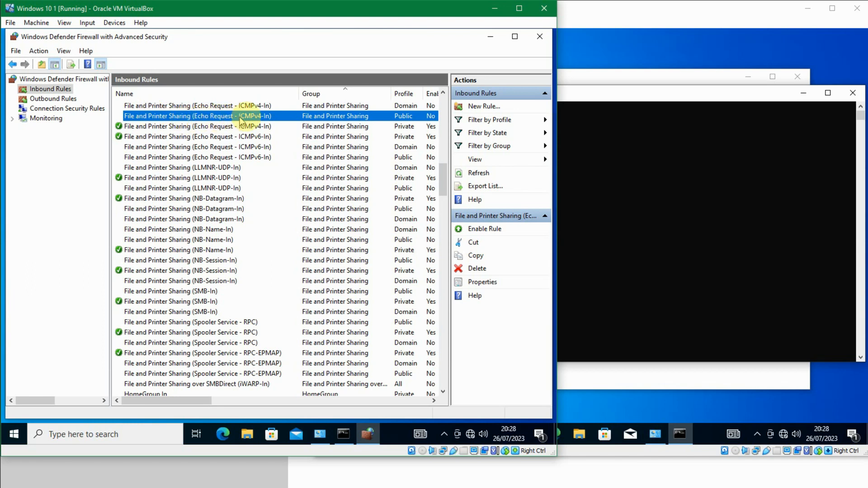
Step: Enable the Public File and Printer Sharing (Echo Request - ICMPv4-In) inbound rule
double_click(401, 118)
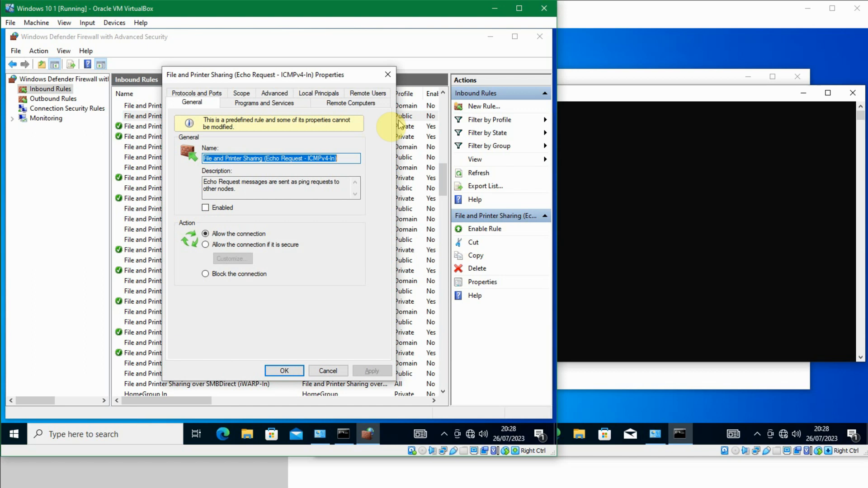
click(232, 208)
click(283, 371)
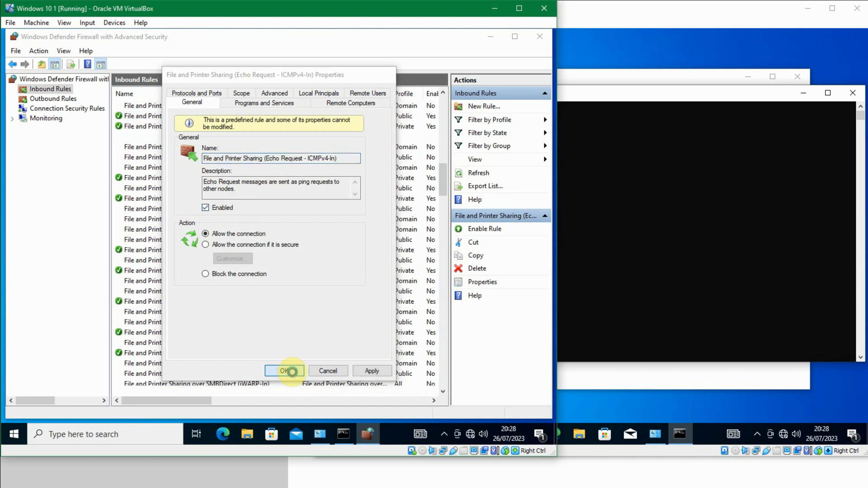
Step: Watch the continuous ping to 192.168.10.2 in the Windows 10 2 guest's Command Prompt
click(680, 244)
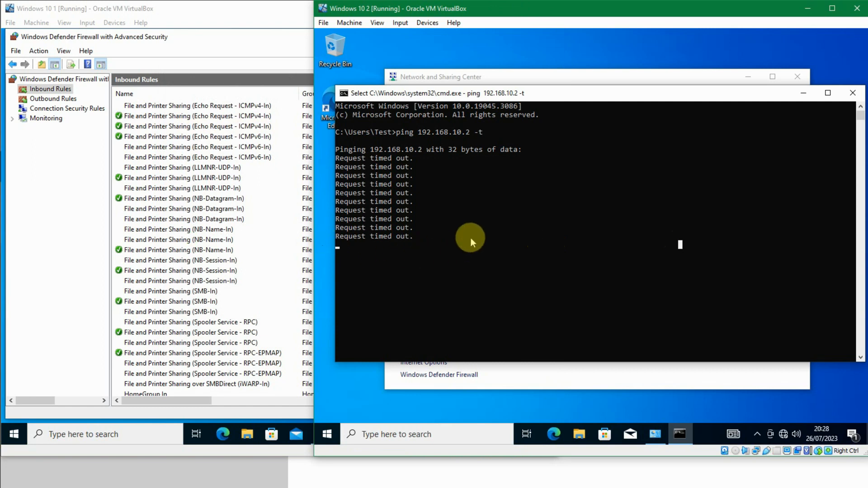
click(242, 249)
click(680, 265)
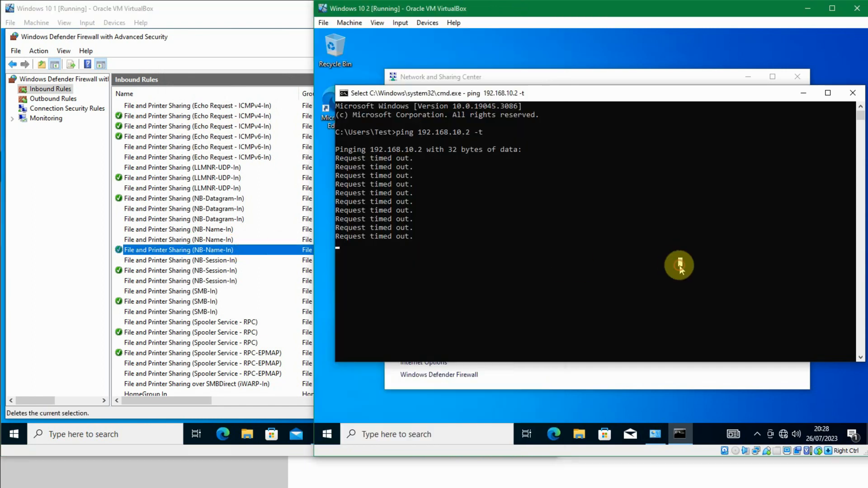
click(473, 322)
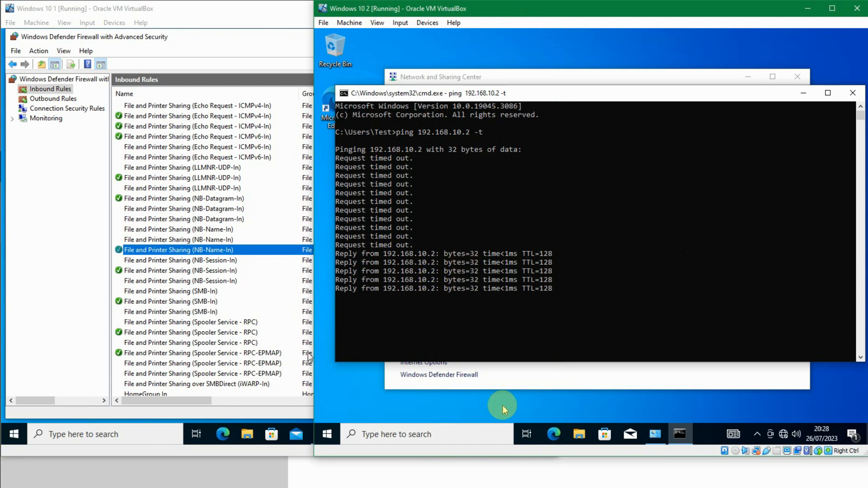
Step: In the Windows 10 2 guest, open Windows Defender Firewall's advanced settings and show the inbound rules
click(383, 394)
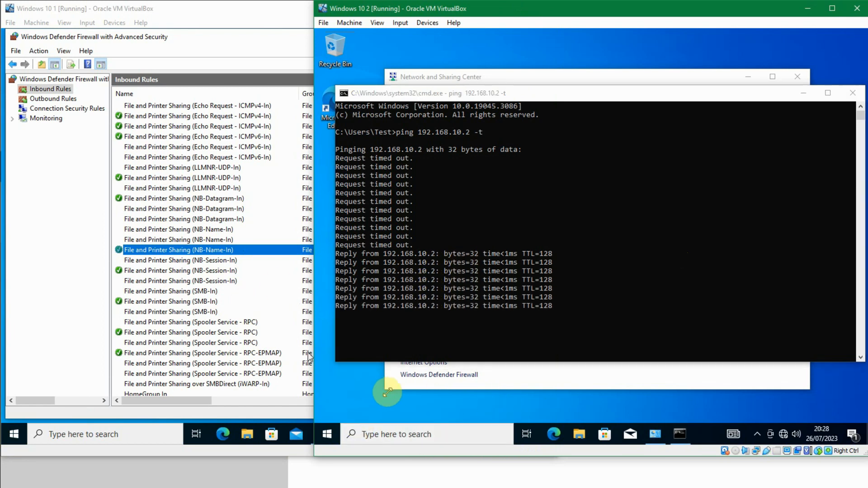
key(super)
click(648, 440)
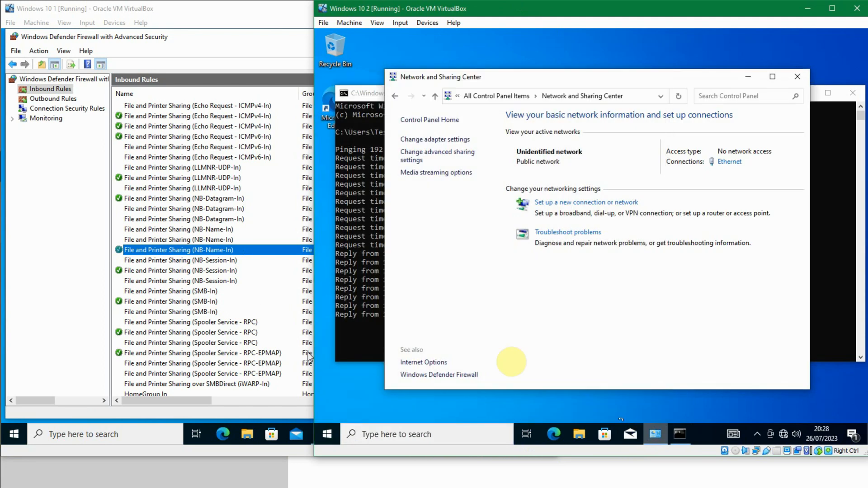
click(447, 121)
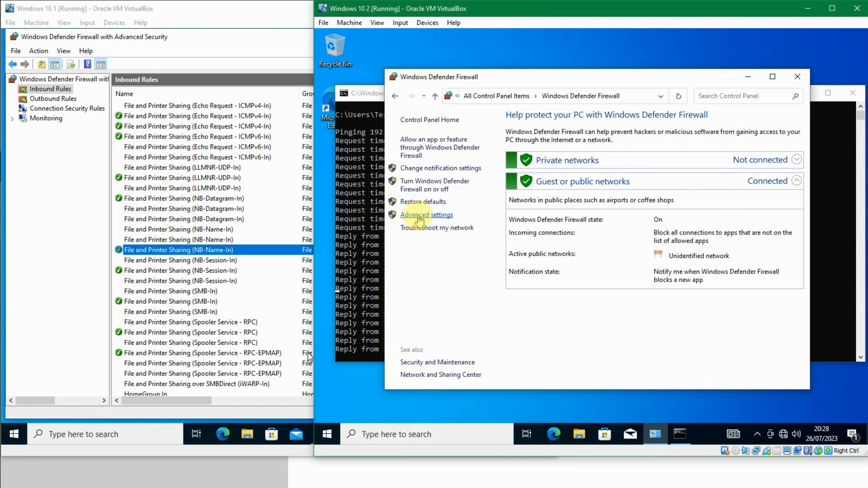
click(419, 219)
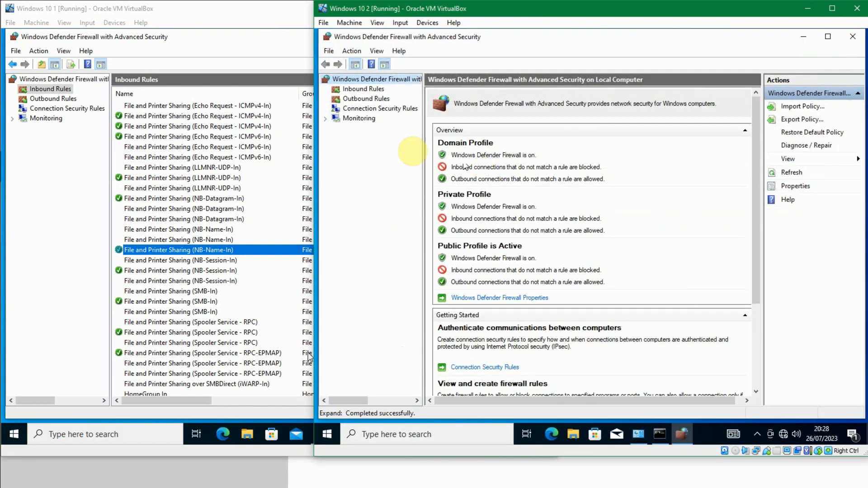
click(363, 89)
Step: Browse the inbound rules to the File and Printer Sharing Echo Request ICMPv4-In rules
click(554, 178)
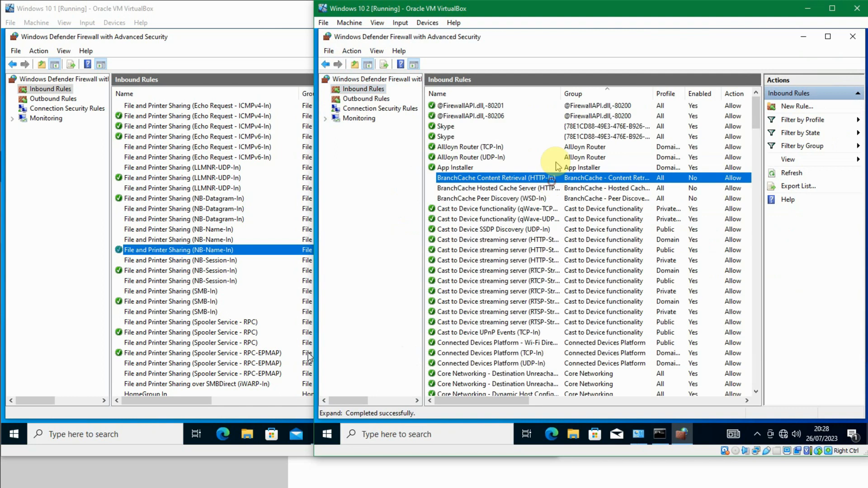
key(f)
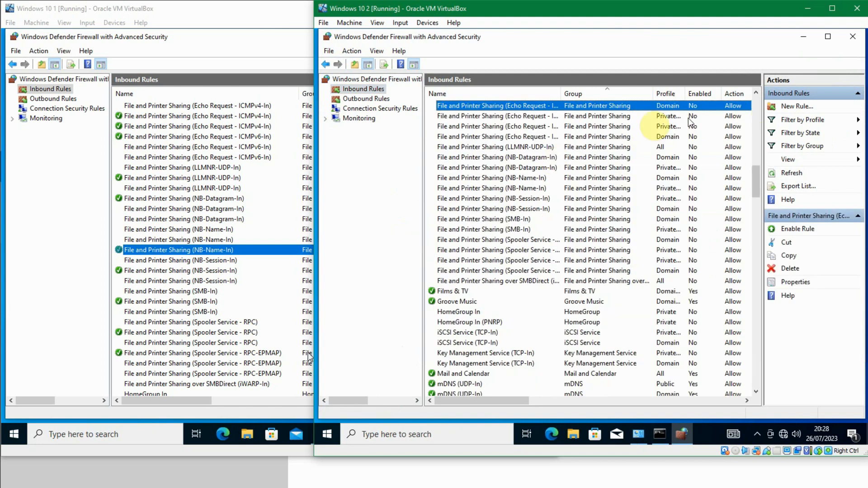
click(716, 119)
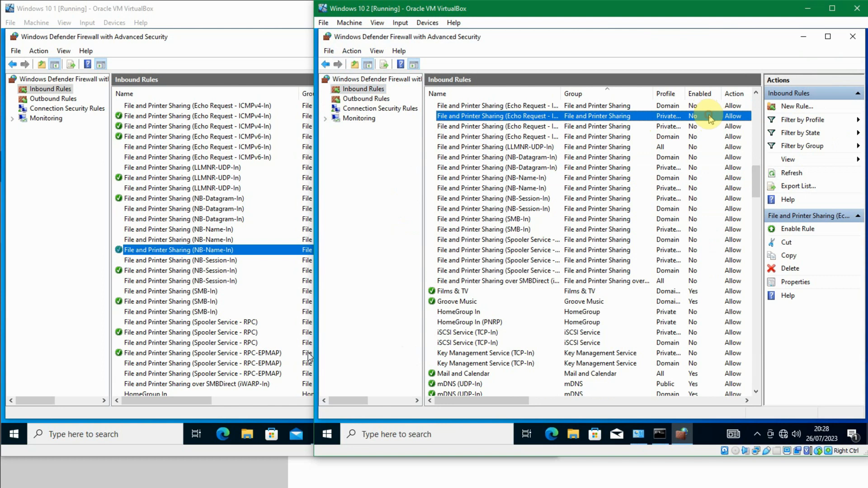
drag(561, 94, 609, 94)
scroll(622, 144, up, 1)
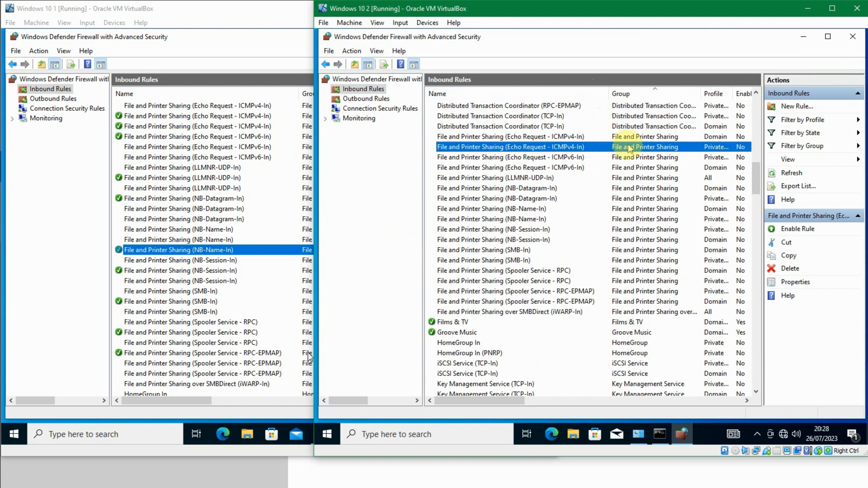
click(632, 136)
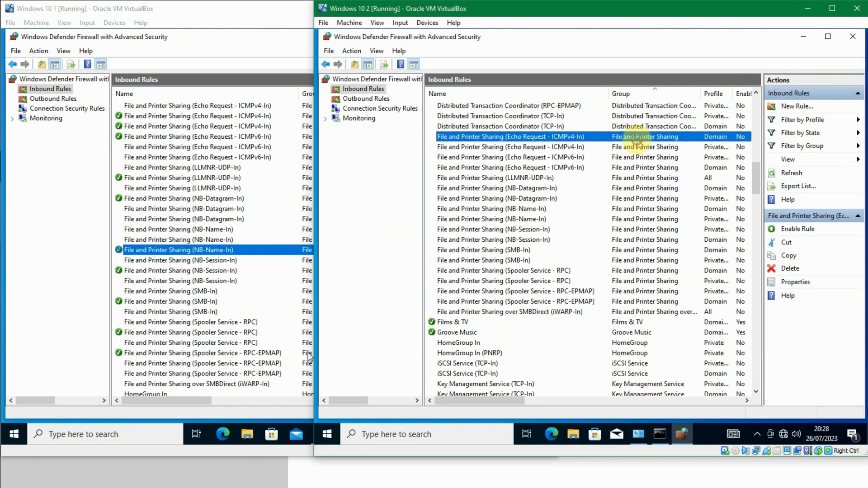
click(659, 150)
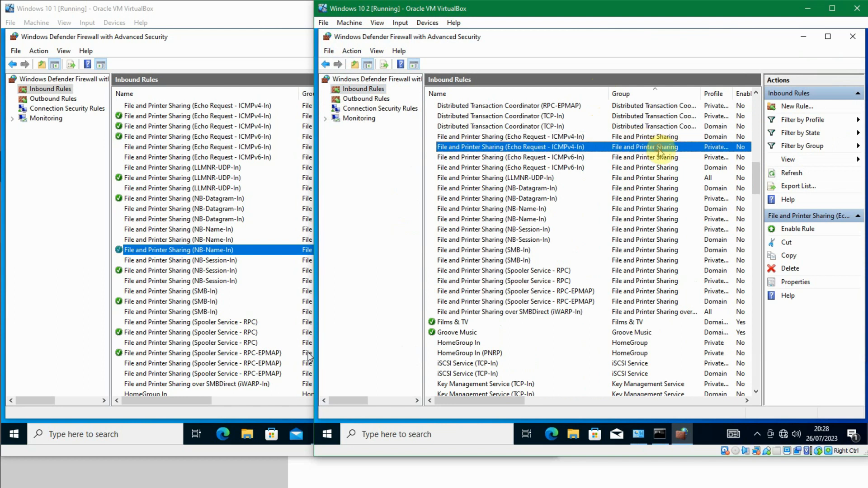
Step: Check the network profile of the Windows 10 2 guest in the Network and Sharing Center
click(637, 435)
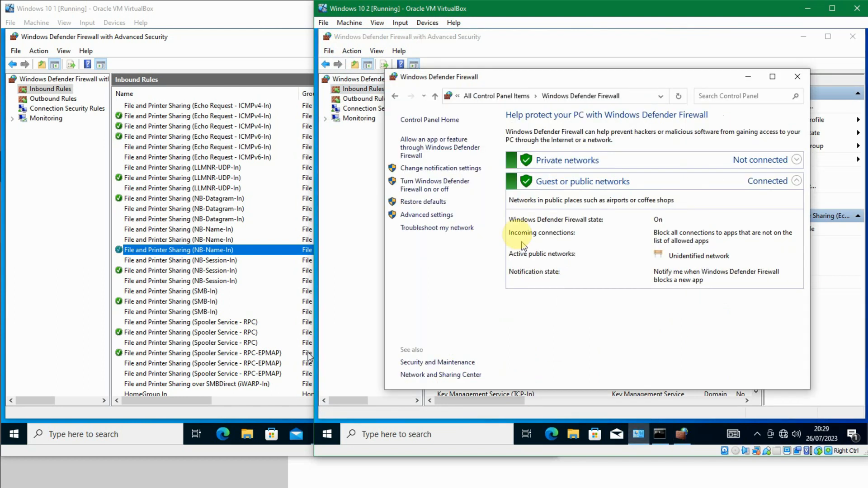
click(426, 120)
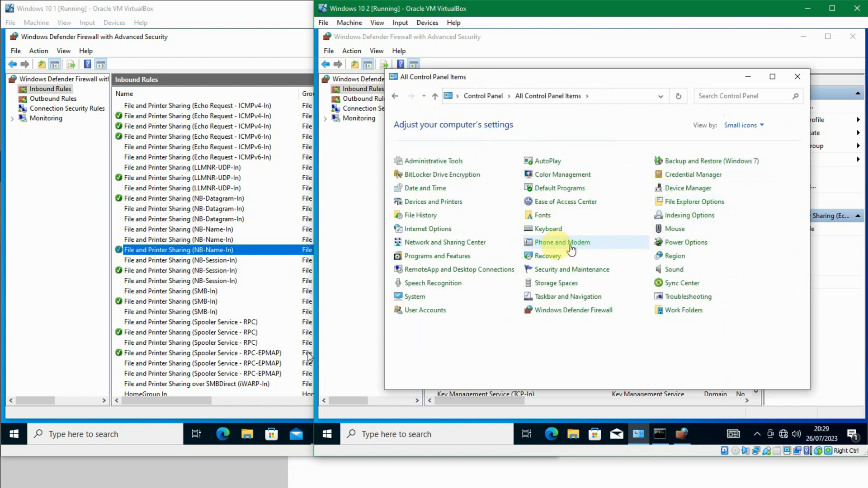
click(471, 243)
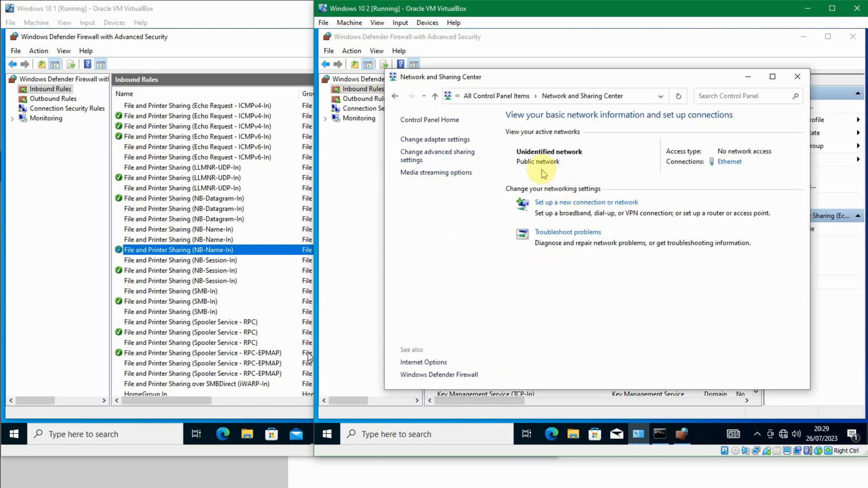
click(798, 76)
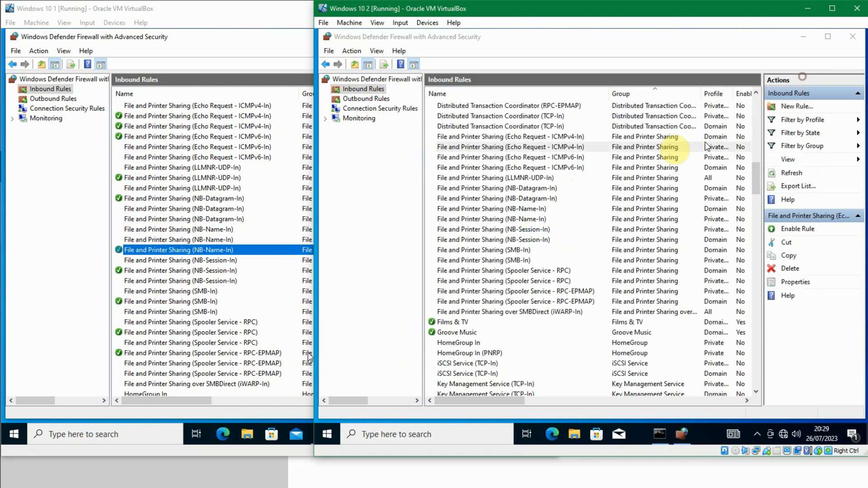
Step: Enable the second File and Printer Sharing (Echo Request - ICMPv4-In) inbound rule in the Windows 10 2 guest
click(556, 168)
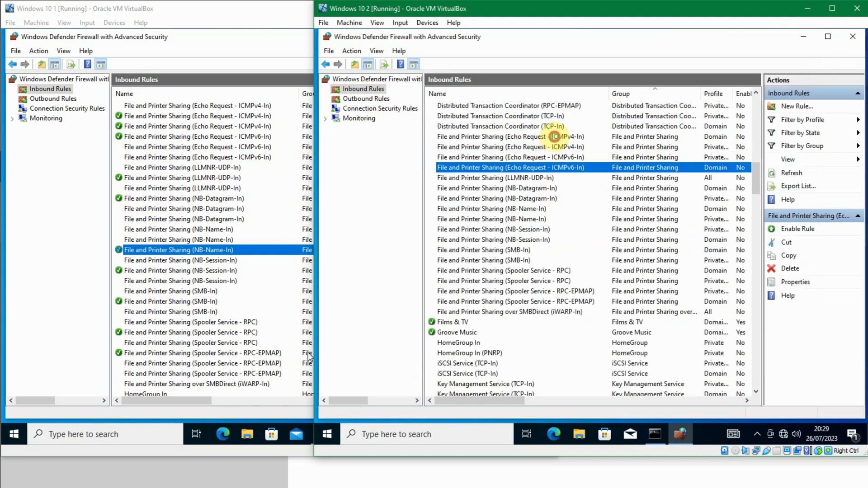
click(555, 137)
click(696, 157)
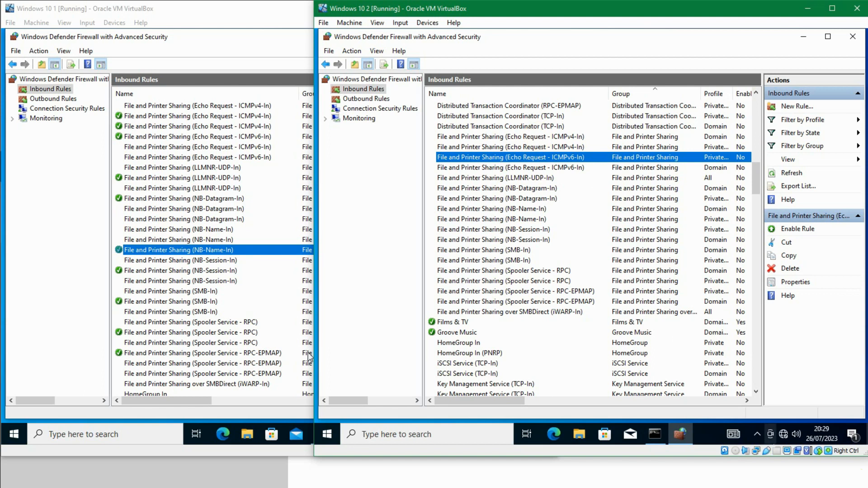
click(608, 137)
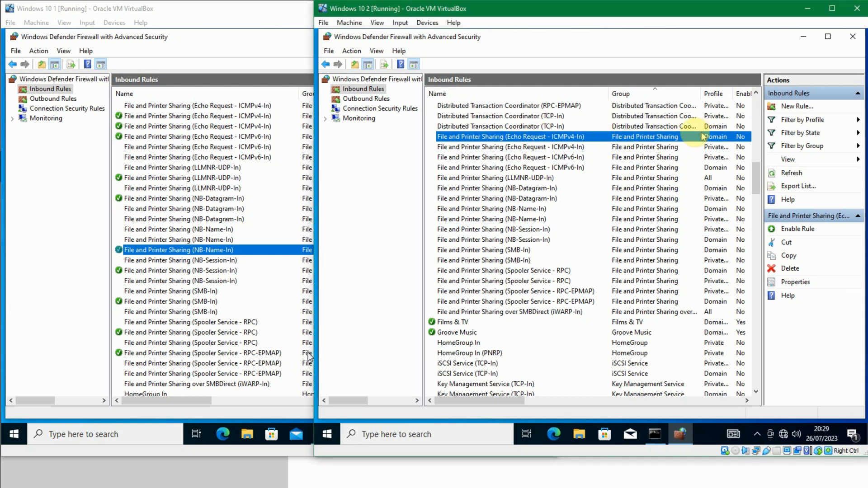
click(632, 147)
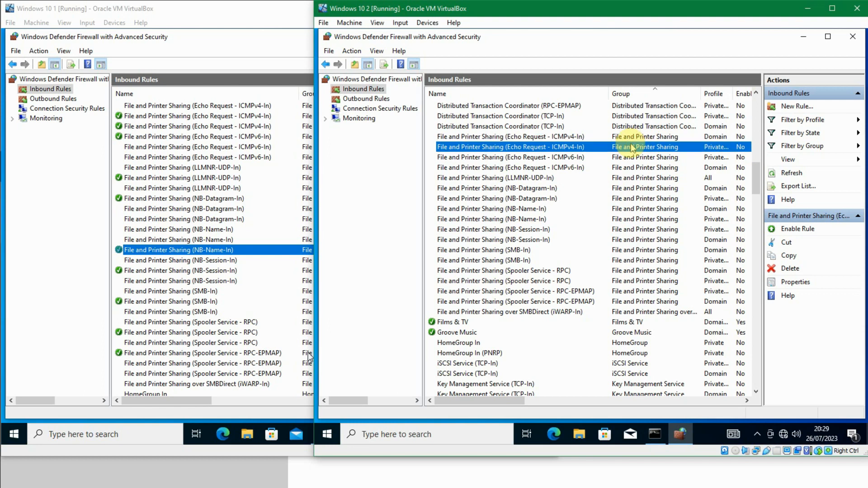
double_click(608, 151)
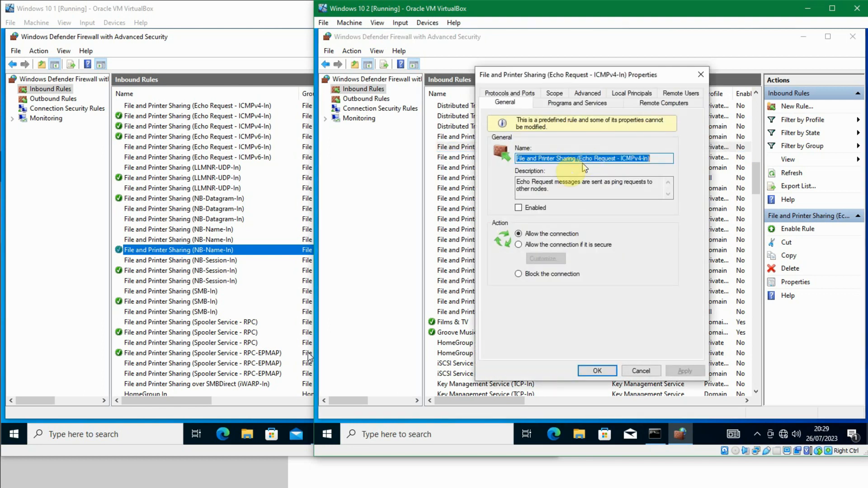
click(538, 210)
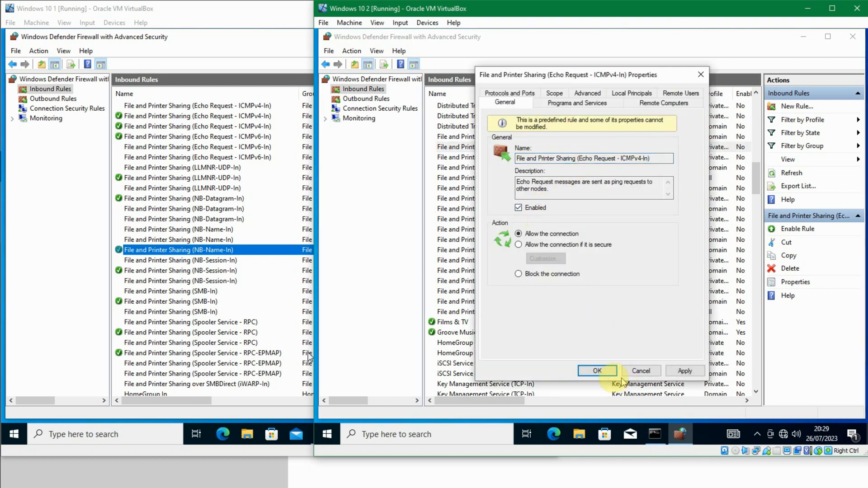
click(598, 371)
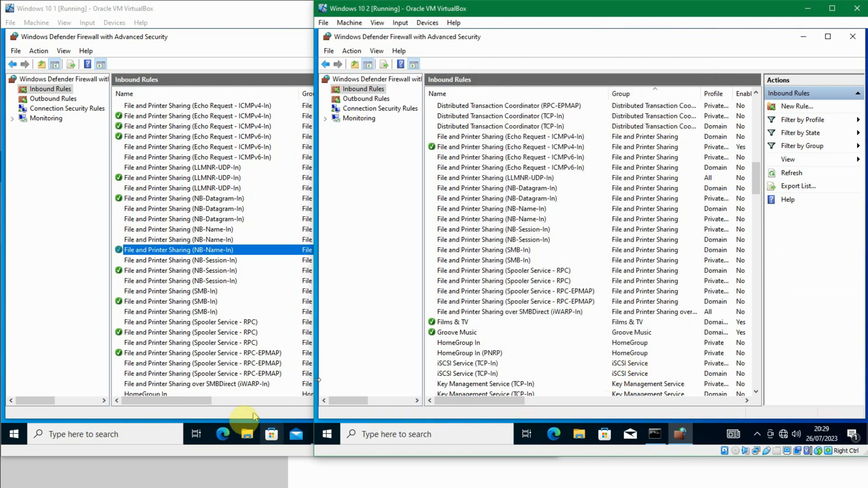
Step: Check the continuous ping to 192.168.10.3 in the Windows 10 1 guest's Command Prompt
click(265, 416)
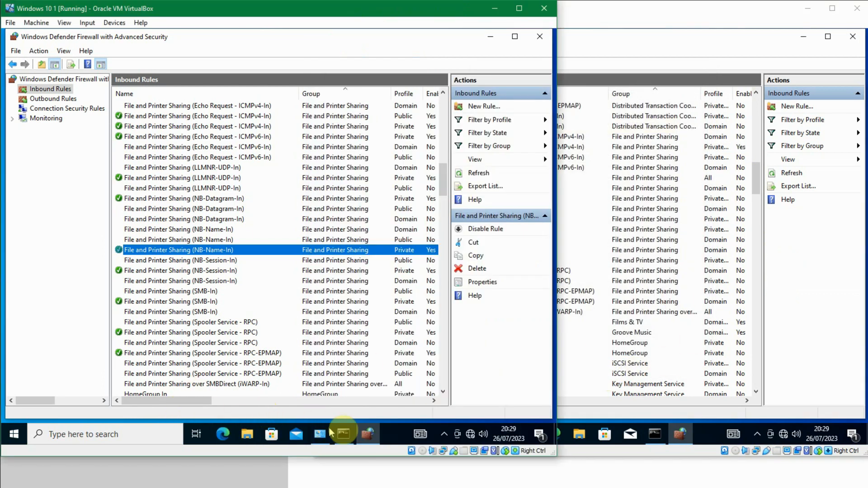
click(352, 432)
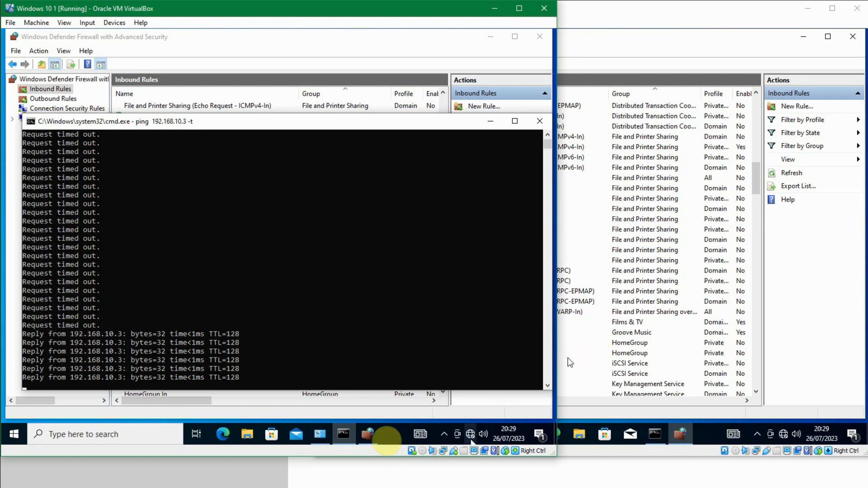
click(633, 40)
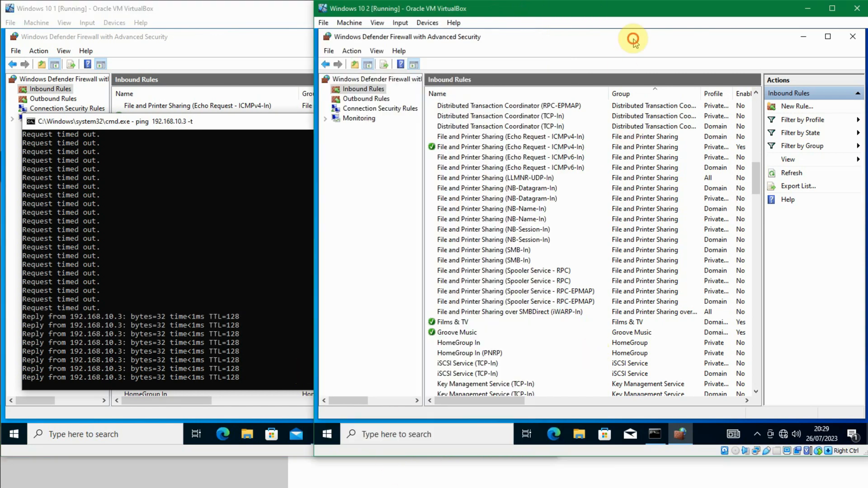
click(233, 29)
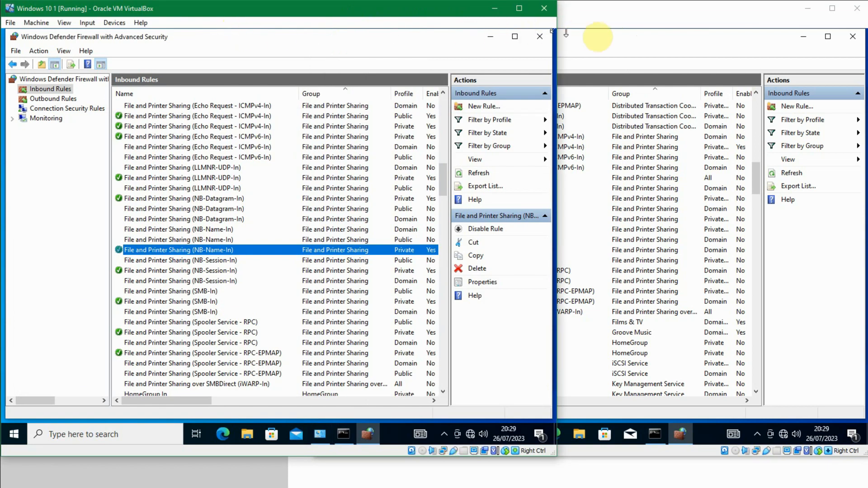
Step: Switch to the VirtualBox Manager window
click(599, 40)
click(261, 40)
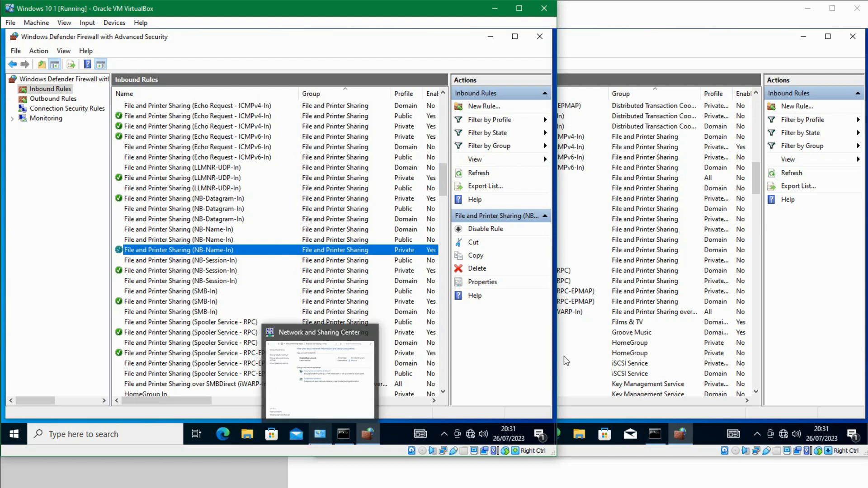
click(406, 484)
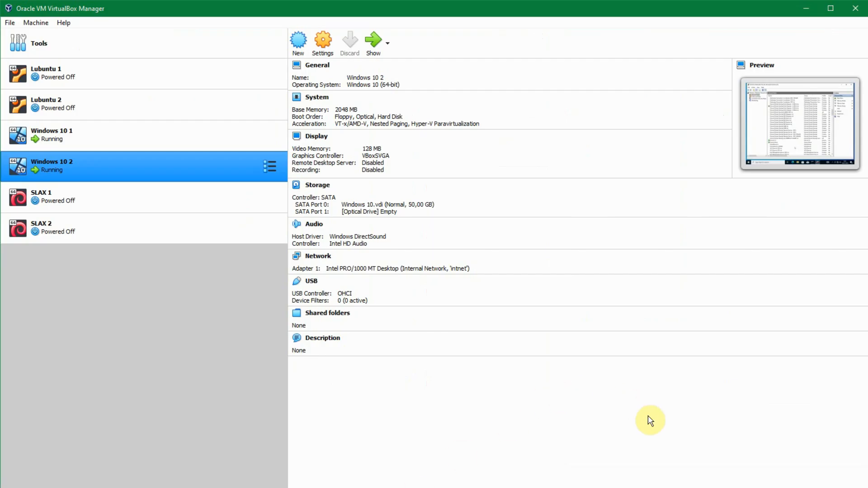